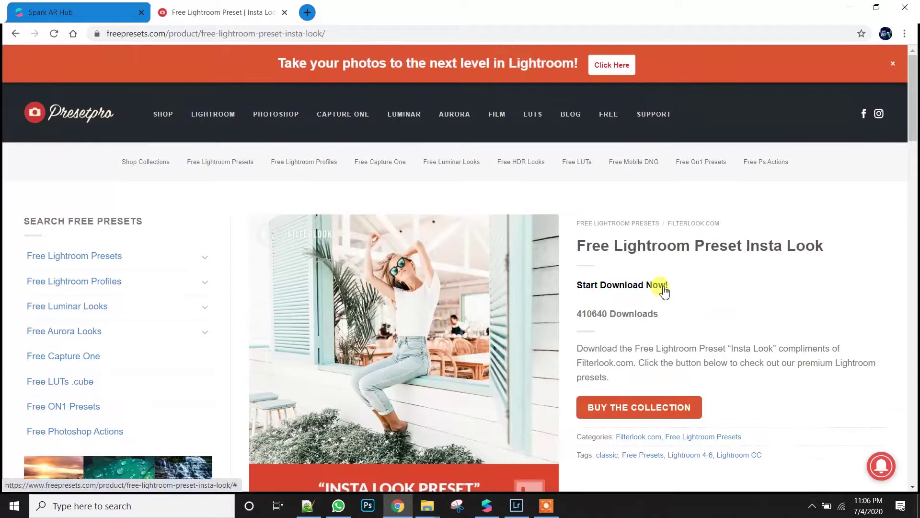
Download the free Insta Look preset, and copy Filterlook - Insta Look.lrtemplate from its folder in File Explorer.
{"action": "left_click", "coordinate": [664, 292]}
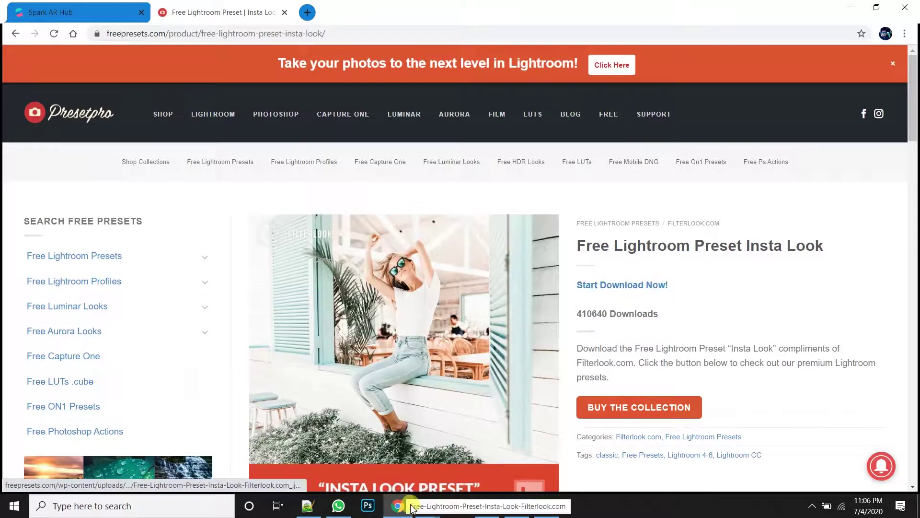
{"action": "left_click", "coordinate": [427, 506]}
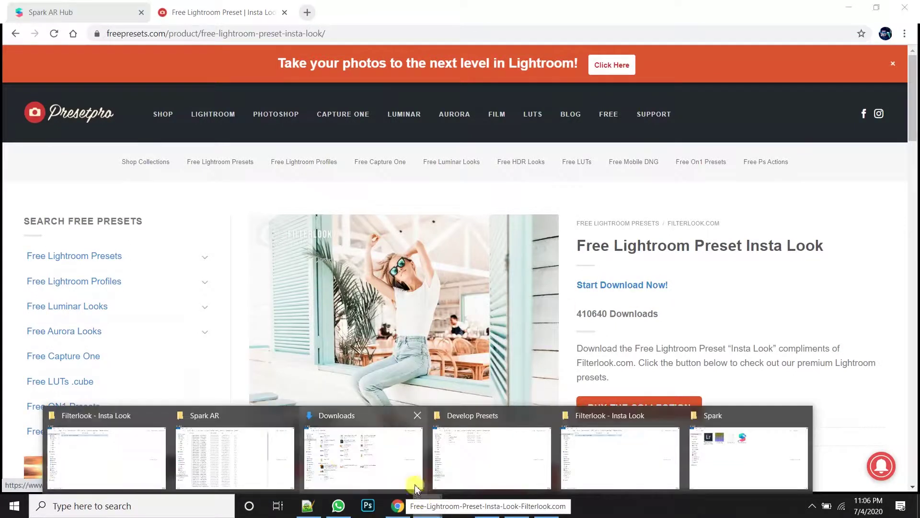
{"action": "left_click", "coordinate": [125, 442]}
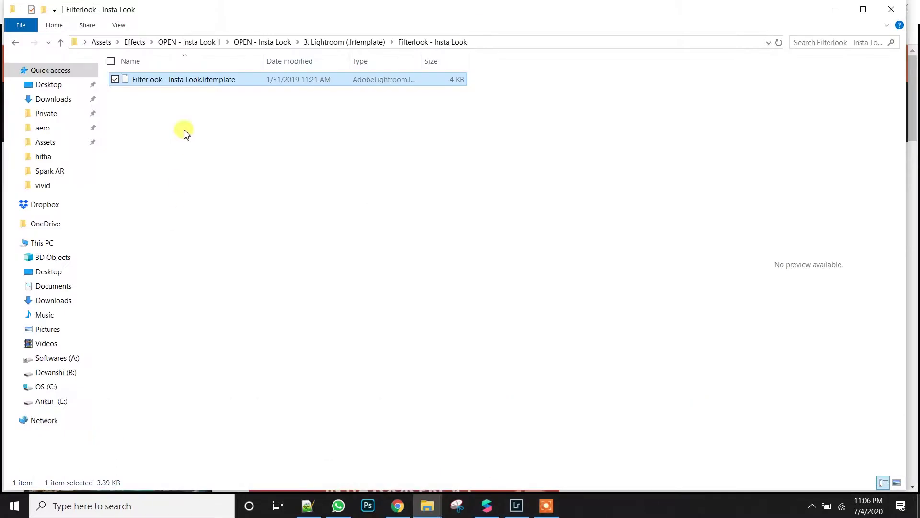
{"action": "right_click", "coordinate": [200, 80]}
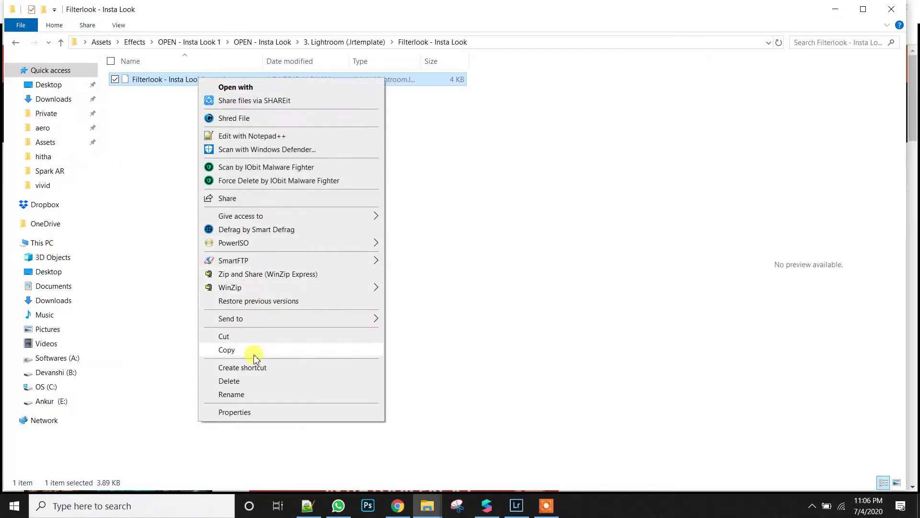
{"action": "left_click", "coordinate": [227, 350]}
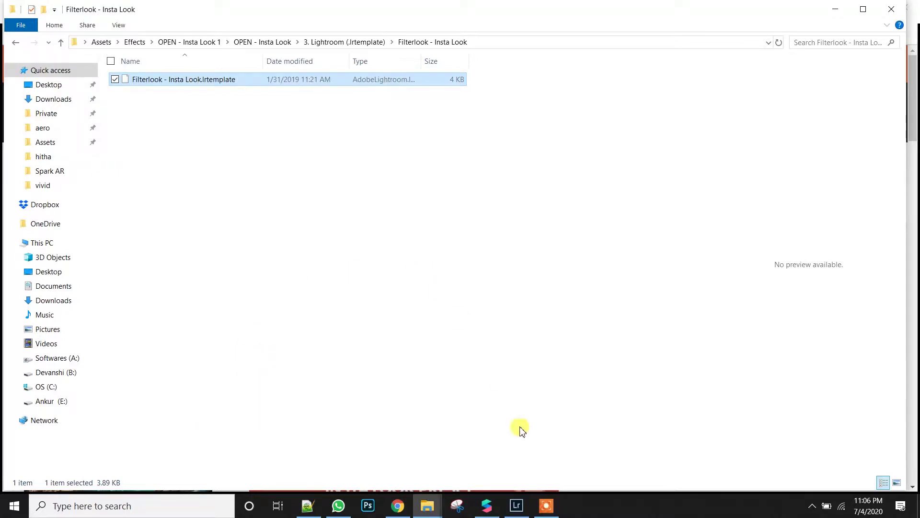
Switch to Lightroom and show the Lightroom presets folder from the preset preferences.
{"action": "left_click", "coordinate": [517, 509]}
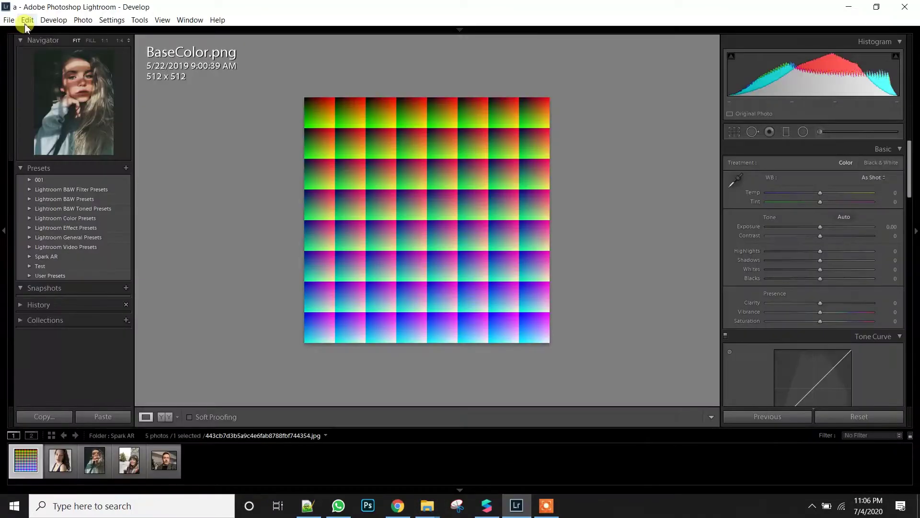
{"action": "left_click", "coordinate": [27, 21]}
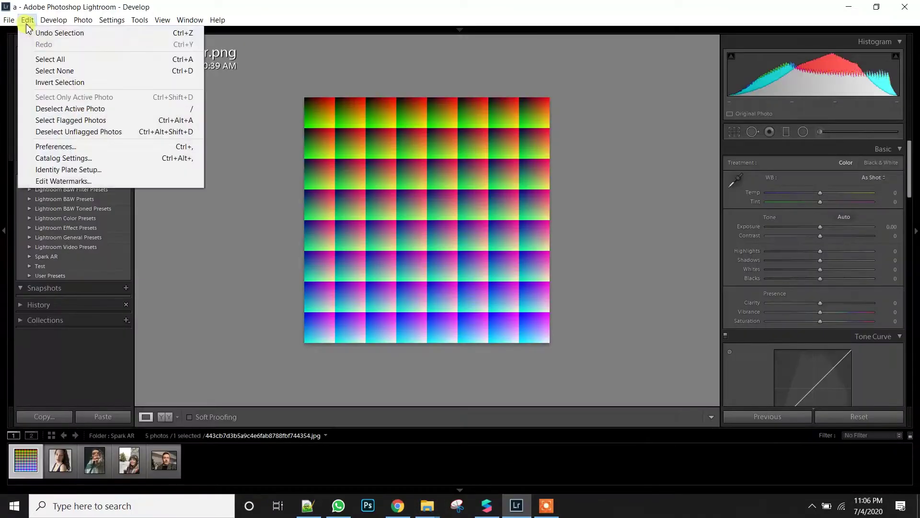
{"action": "left_click", "coordinate": [71, 147]}
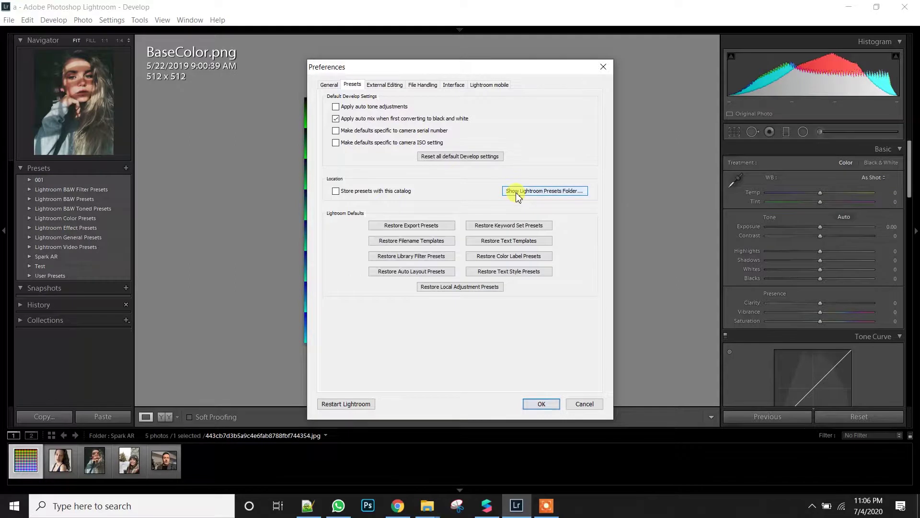
{"action": "left_click", "coordinate": [518, 191]}
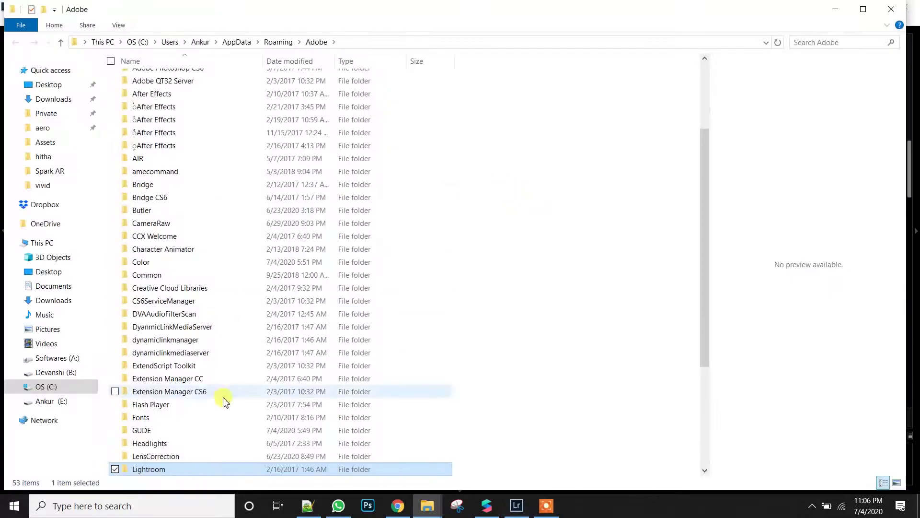
Open the Test folder inside Lightroom's Develop Presets folder.
{"action": "double_click", "coordinate": [148, 470]}
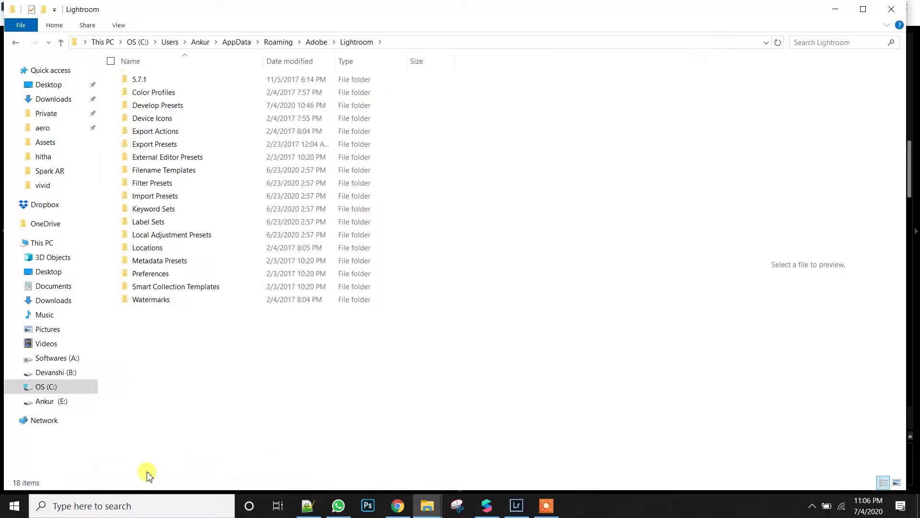
{"action": "left_click", "coordinate": [163, 114]}
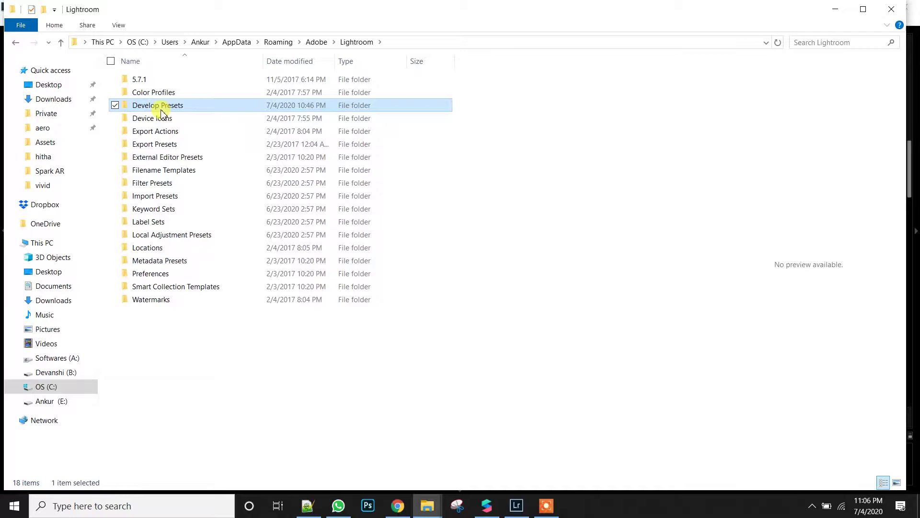
{"action": "double_click", "coordinate": [163, 114]}
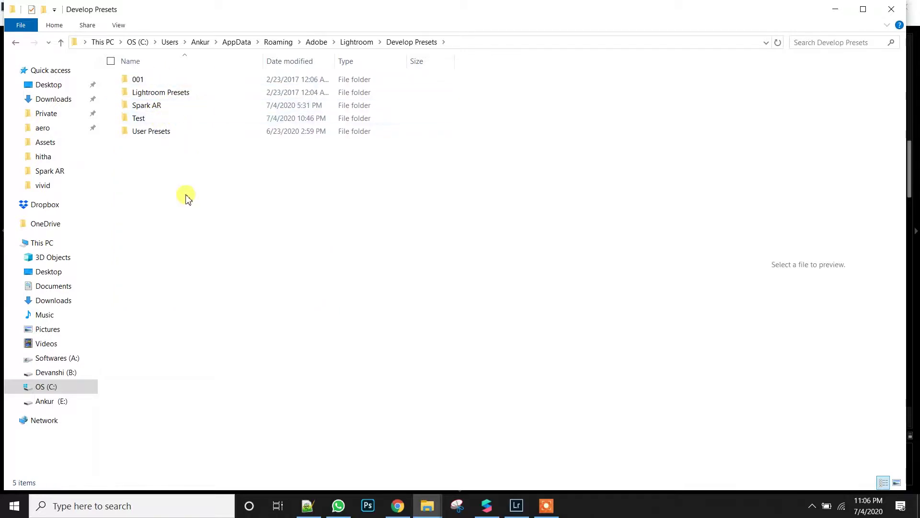
{"action": "double_click", "coordinate": [137, 119]}
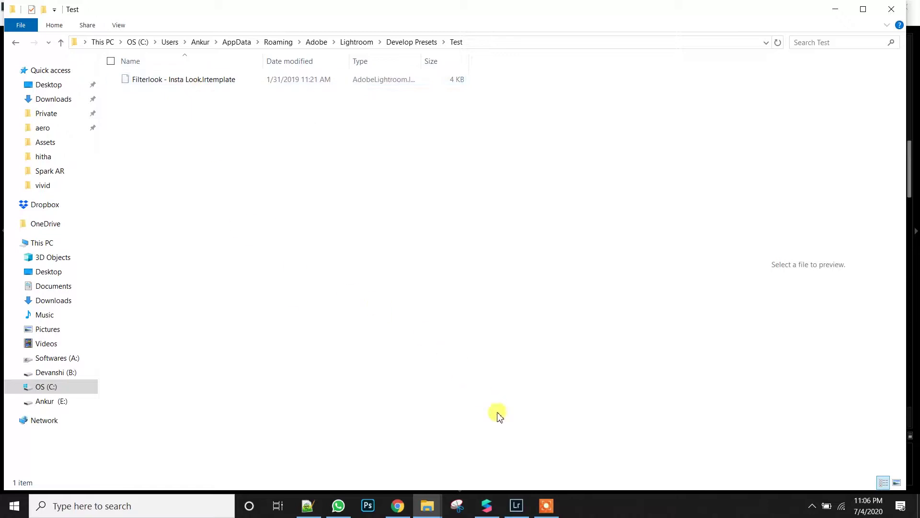
Return to Lightroom, dismiss the preferences and expand the Test preset group.
{"action": "left_click", "coordinate": [517, 507]}
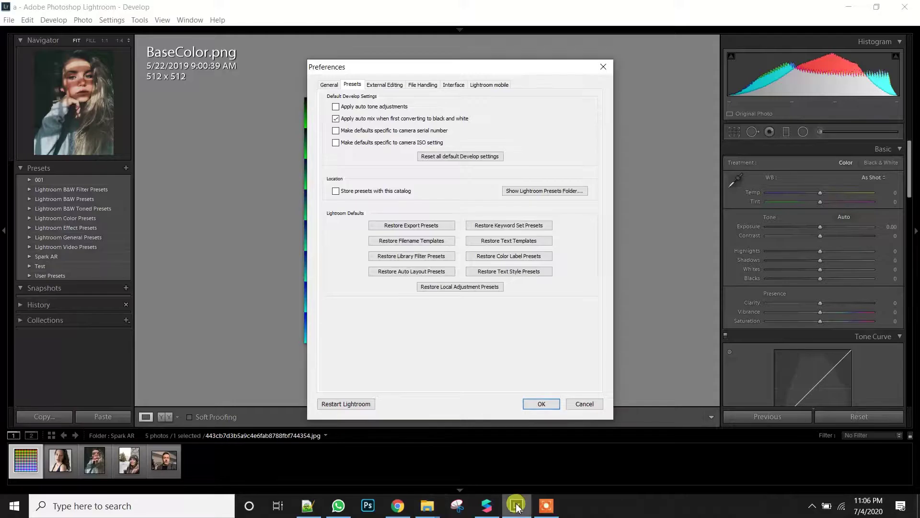
{"action": "left_click", "coordinate": [582, 406]}
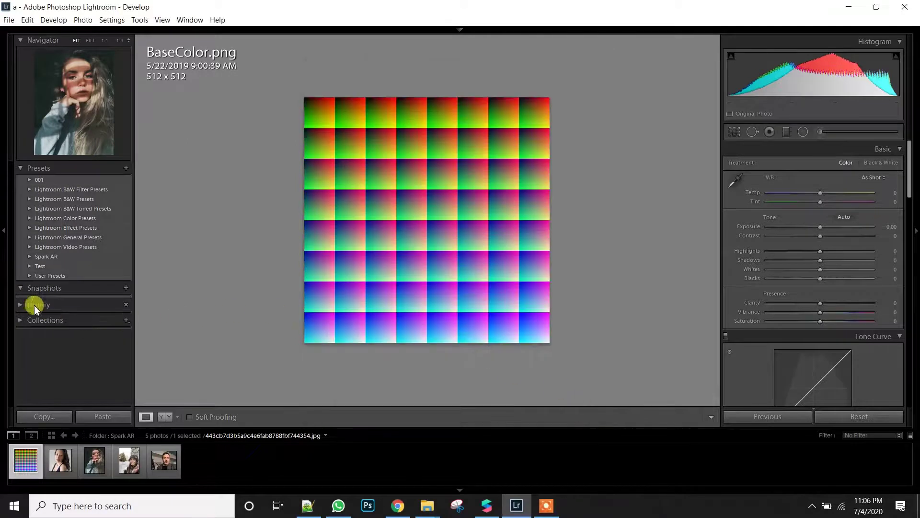
{"action": "left_click", "coordinate": [30, 266]}
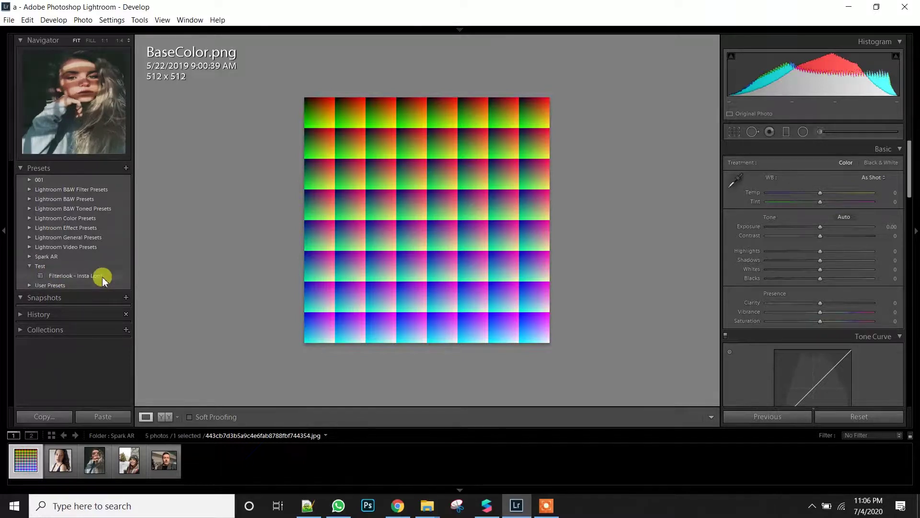
Reset the develop settings of selfie-ideas_640x640.jpg and apply the Filterlook - Insta Look preset to it.
{"action": "left_click", "coordinate": [60, 468]}
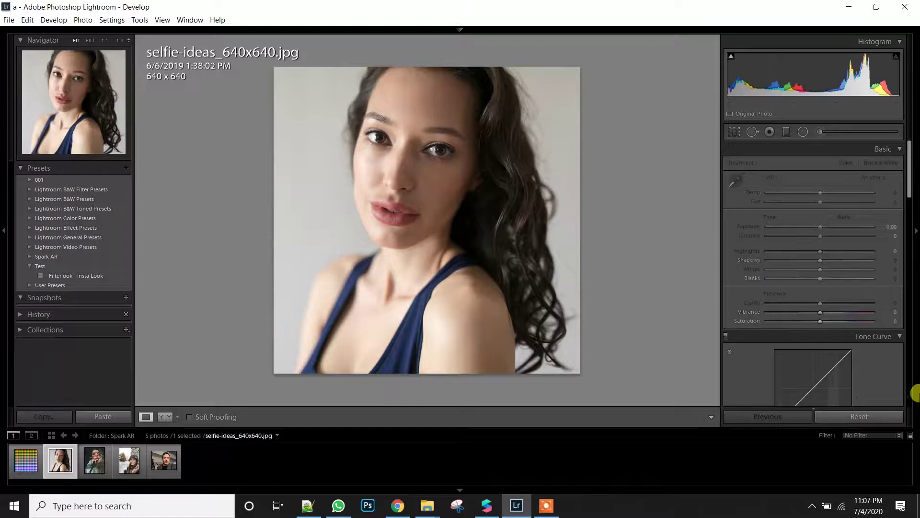
{"action": "left_click", "coordinate": [861, 416]}
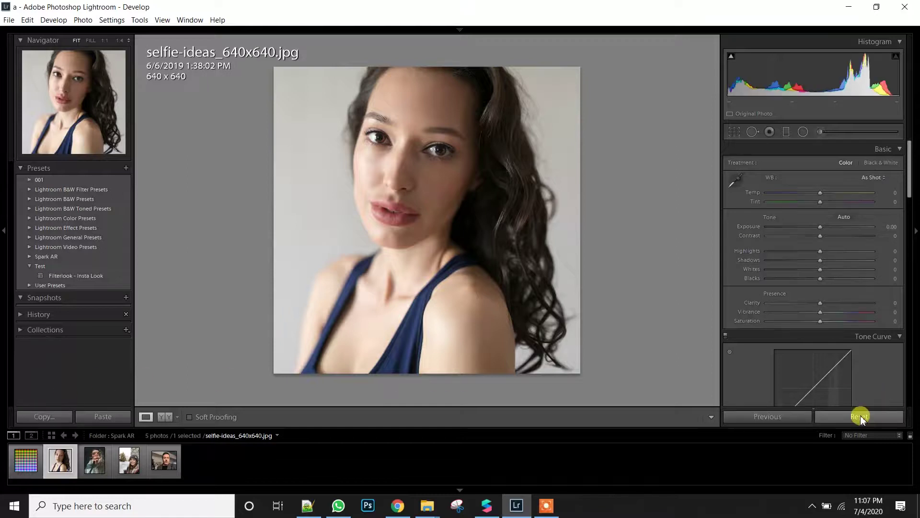
{"action": "left_click", "coordinate": [109, 276]}
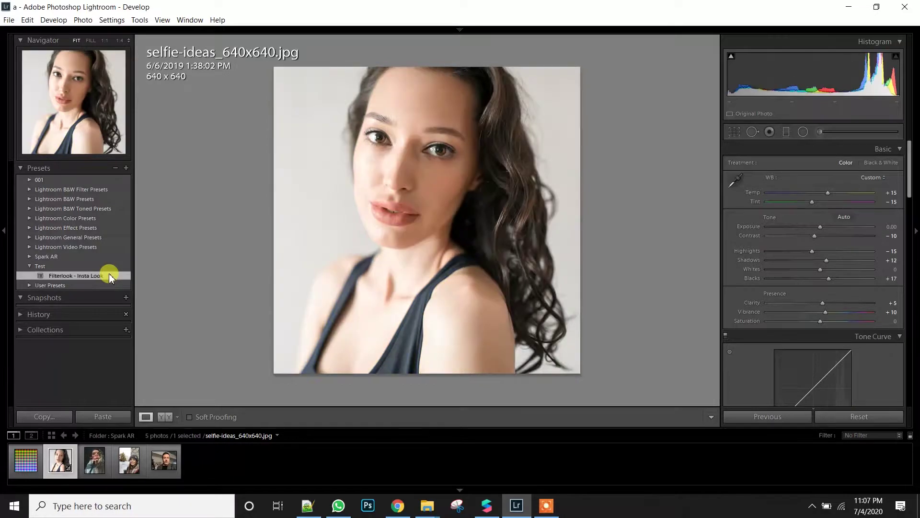
Apply the Filterlook - Insta Look preset to each of the three remaining portrait photos in the filmstrip.
{"action": "left_click", "coordinate": [90, 468]}
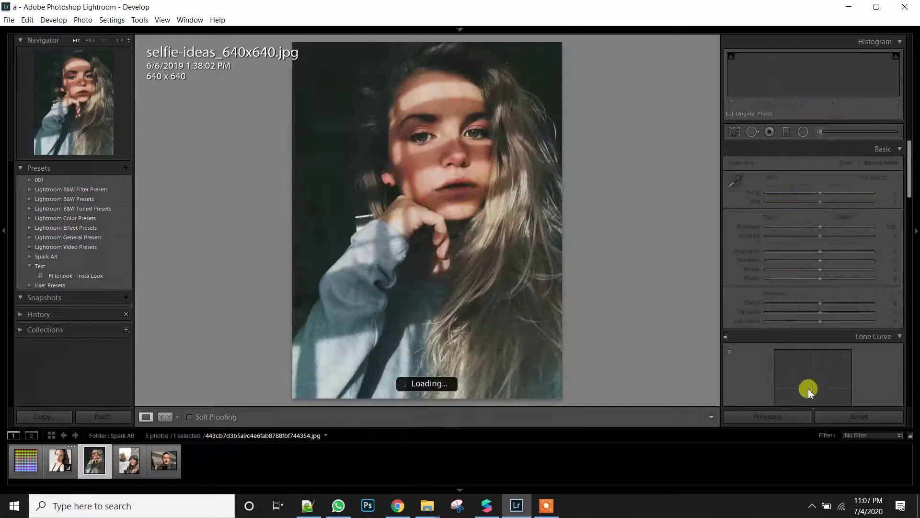
{"action": "left_click", "coordinate": [62, 275]}
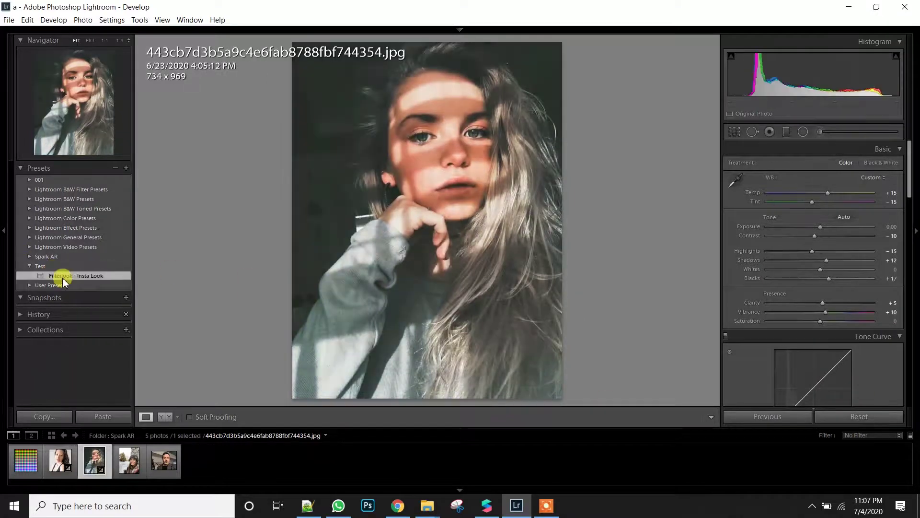
{"action": "left_click", "coordinate": [124, 466]}
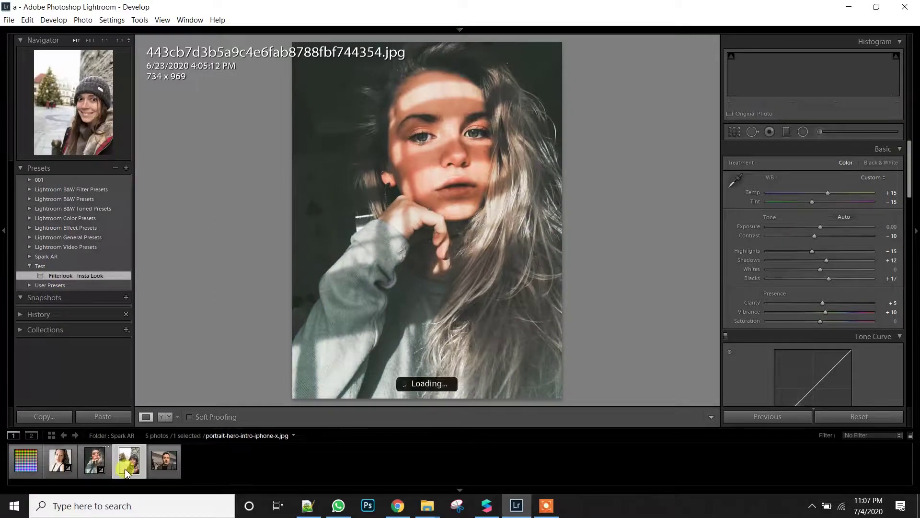
{"action": "left_click", "coordinate": [93, 274]}
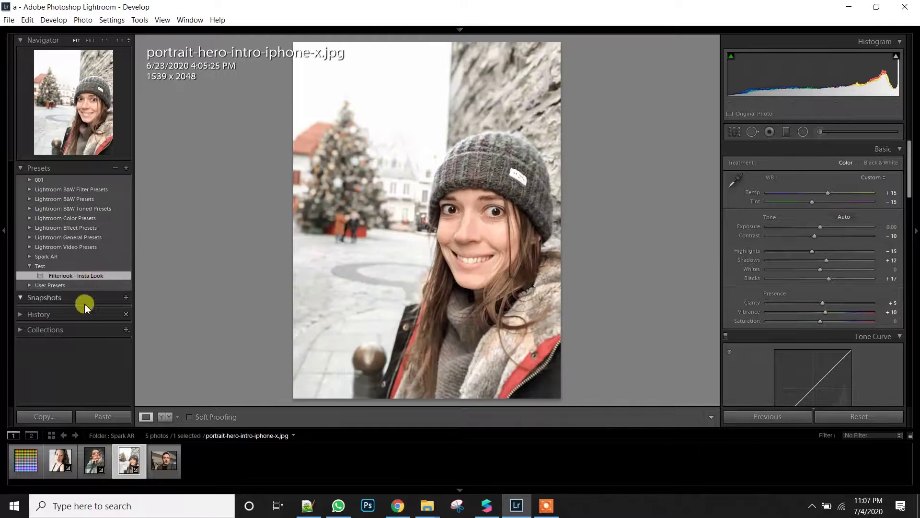
{"action": "left_click", "coordinate": [160, 469]}
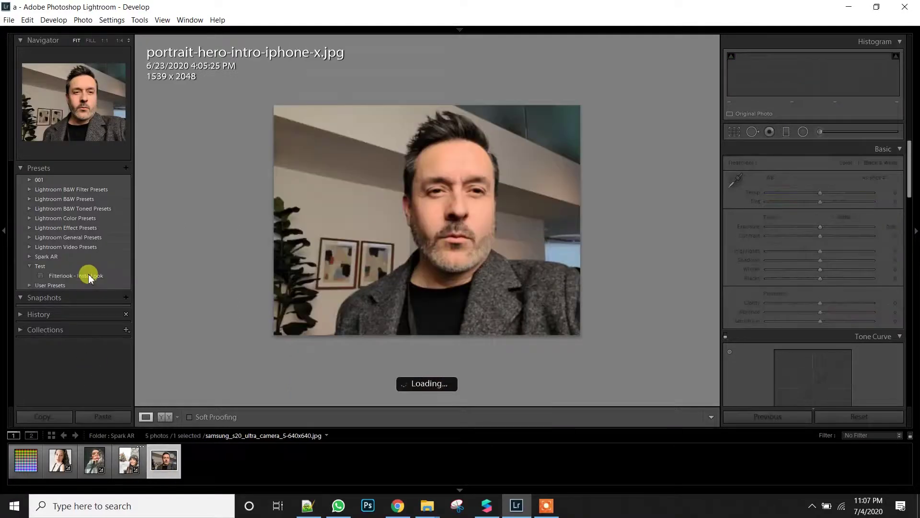
{"action": "left_click", "coordinate": [89, 276]}
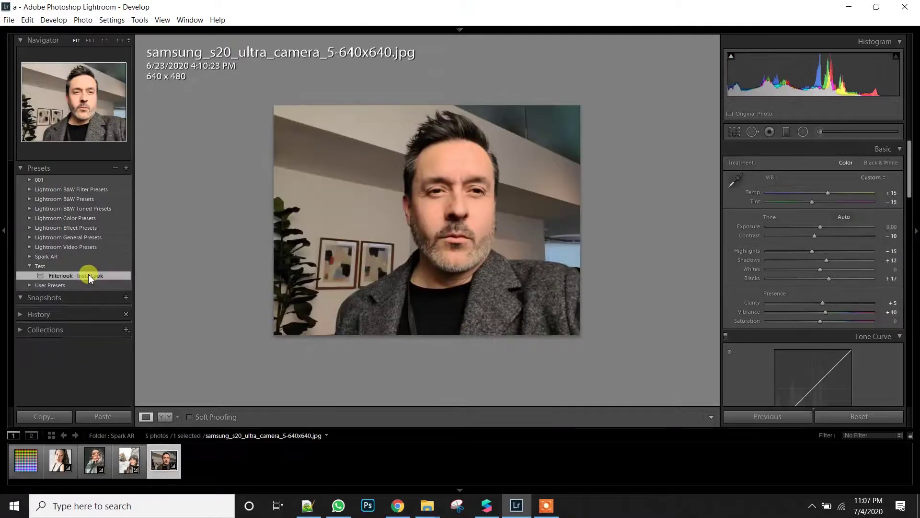
Apply the Filterlook - Insta Look preset to BaseColor.png and review its adjustments down to Camera Calibration.
{"action": "left_click", "coordinate": [25, 461]}
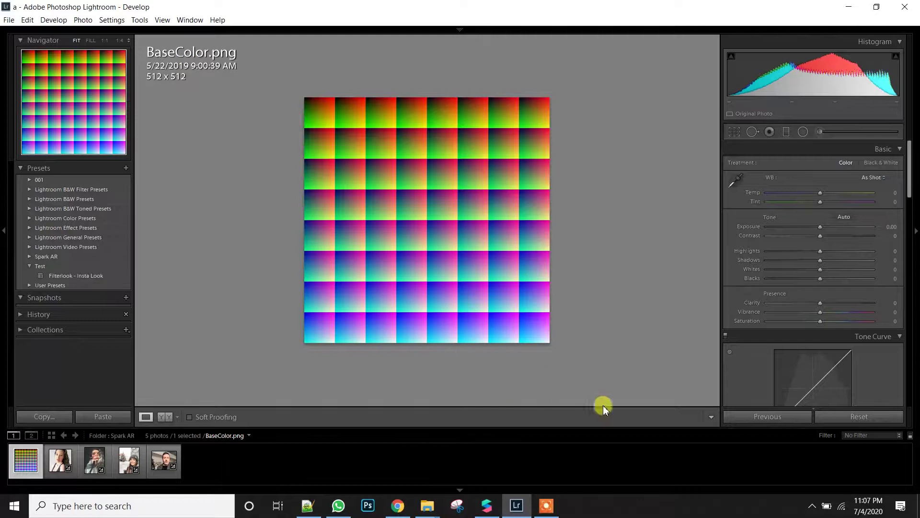
{"action": "left_click", "coordinate": [79, 276]}
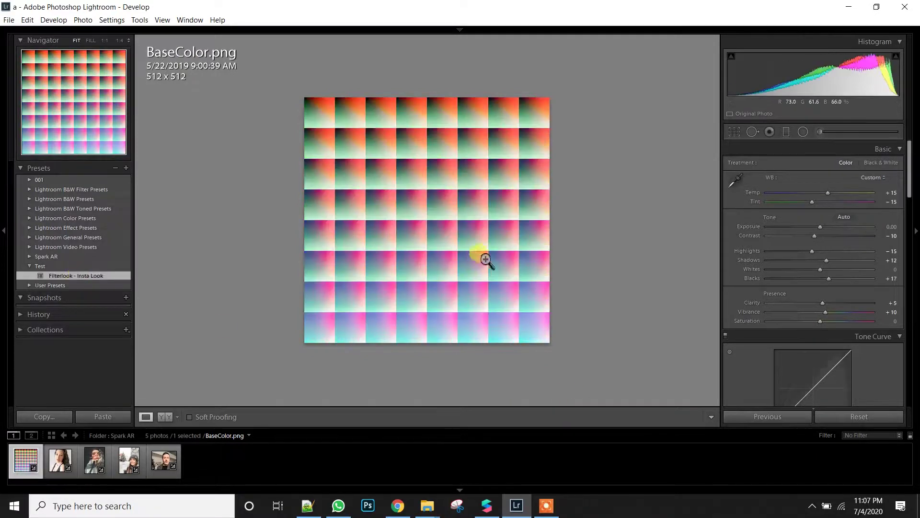
{"action": "left_click_drag", "start_coordinate": [907, 190], "coordinate": [898, 390]}
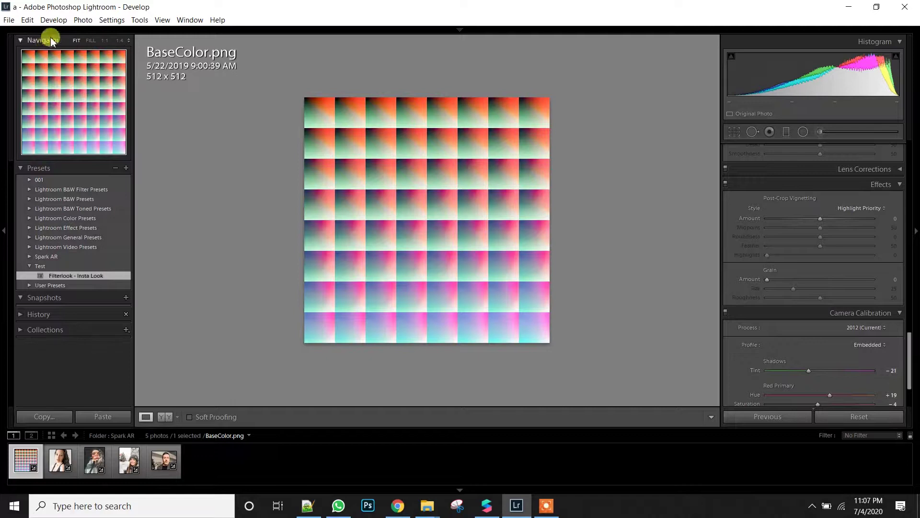
Start exporting BaseColor.png and choose the Spark folder on the Desktop as the export location.
{"action": "left_click", "coordinate": [10, 20]}
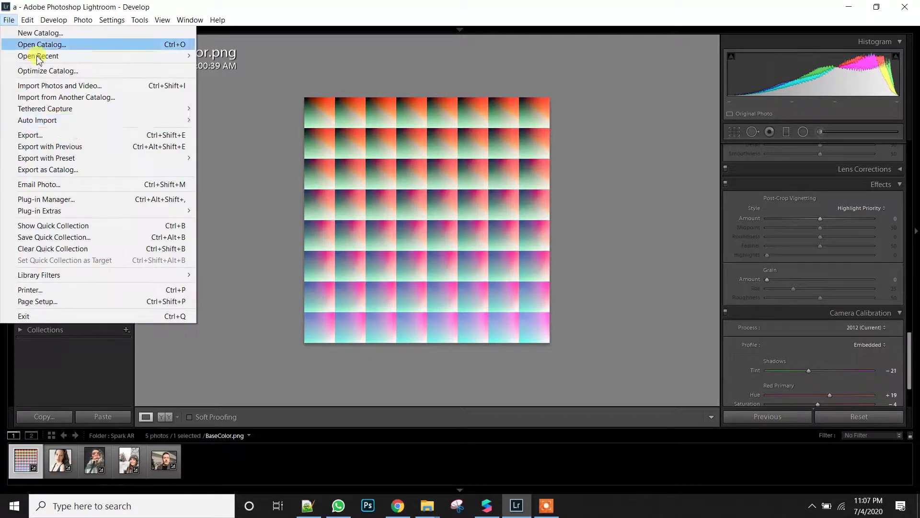
{"action": "left_click", "coordinate": [73, 135]}
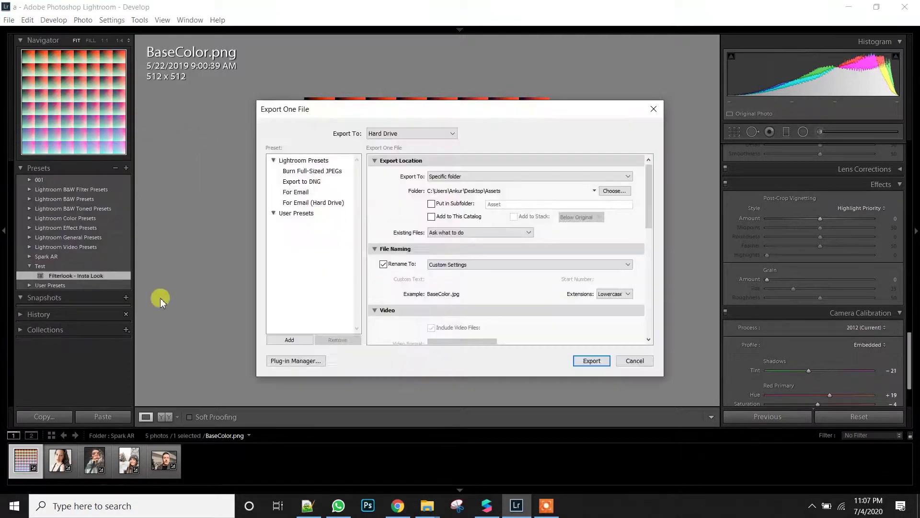
{"action": "left_click", "coordinate": [614, 191]}
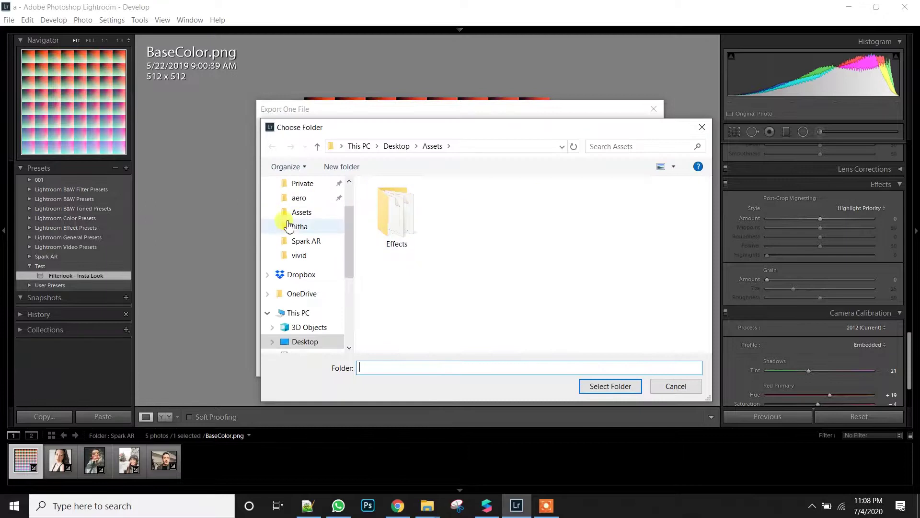
{"action": "scroll", "coordinate": [321, 245], "scroll_direction": "up", "scroll_amount": 2}
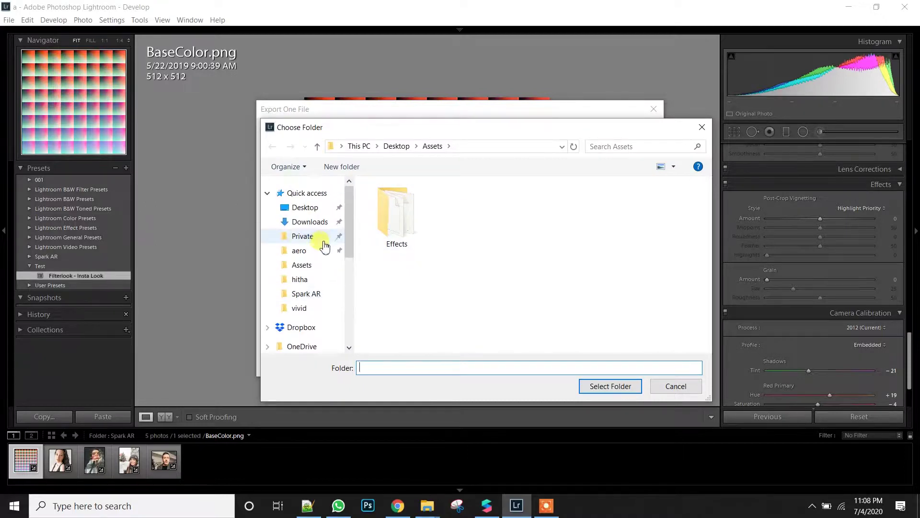
{"action": "left_click", "coordinate": [311, 207]}
{"action": "scroll", "coordinate": [479, 235], "scroll_direction": "down", "scroll_amount": 3}
{"action": "left_click", "coordinate": [457, 244]}
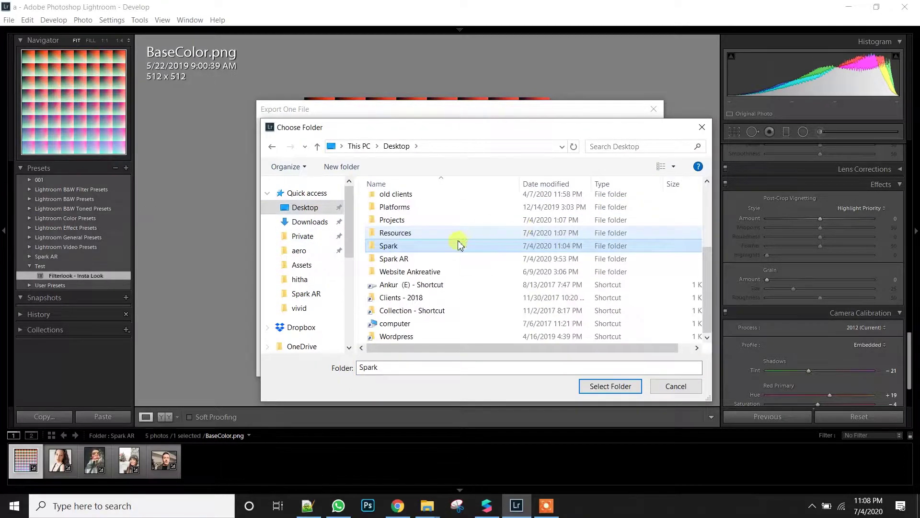
{"action": "double_click", "coordinate": [411, 245]}
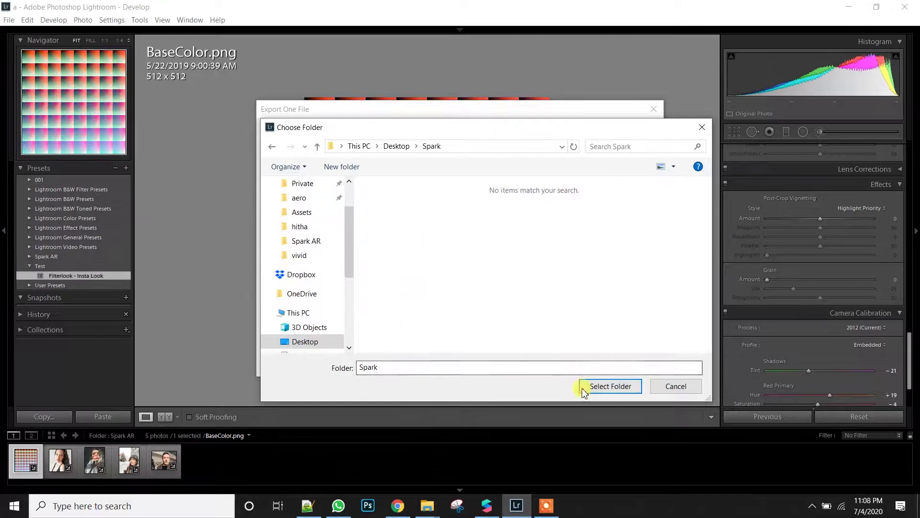
{"action": "left_click", "coordinate": [597, 392]}
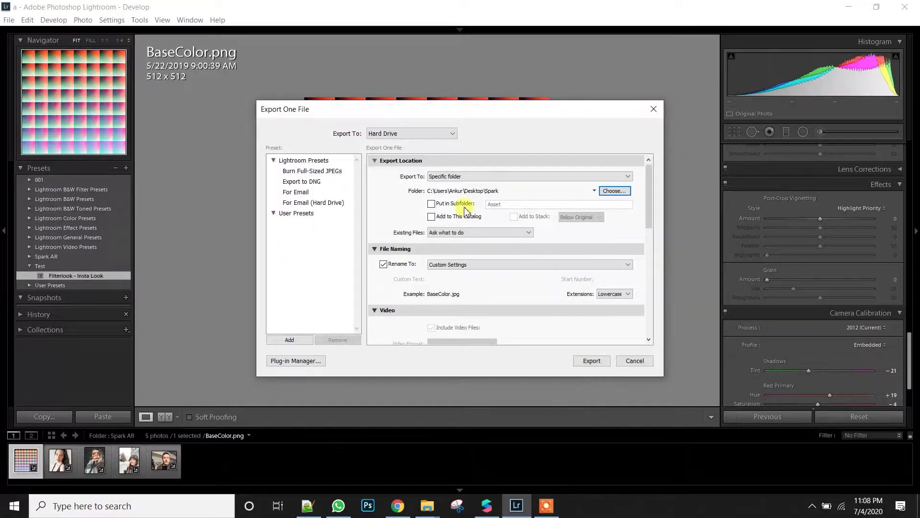
Review the remaining export settings and export BaseColor.png as a JPEG at quality 100 in sRGB.
{"action": "scroll", "coordinate": [550, 279], "scroll_direction": "down", "scroll_amount": 5}
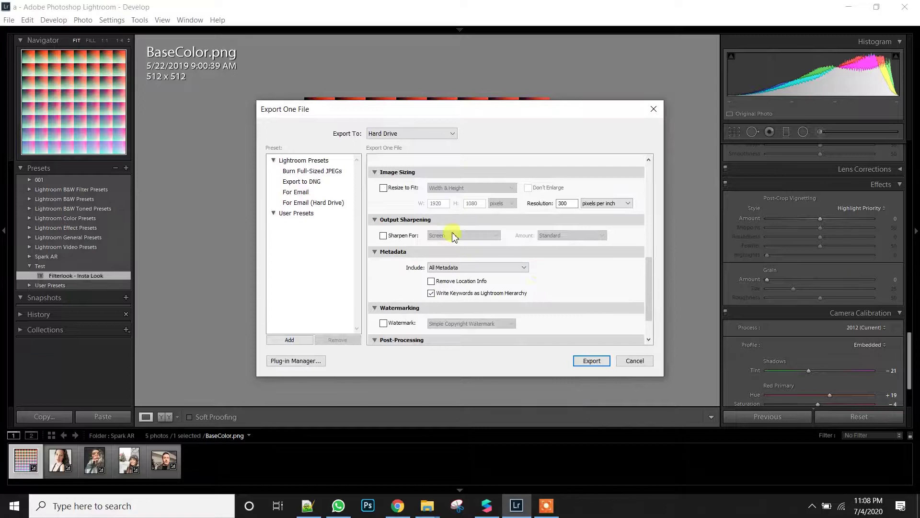
{"action": "scroll", "coordinate": [504, 284], "scroll_direction": "down", "scroll_amount": 1}
{"action": "left_click_drag", "start_coordinate": [648, 309], "coordinate": [650, 271]}
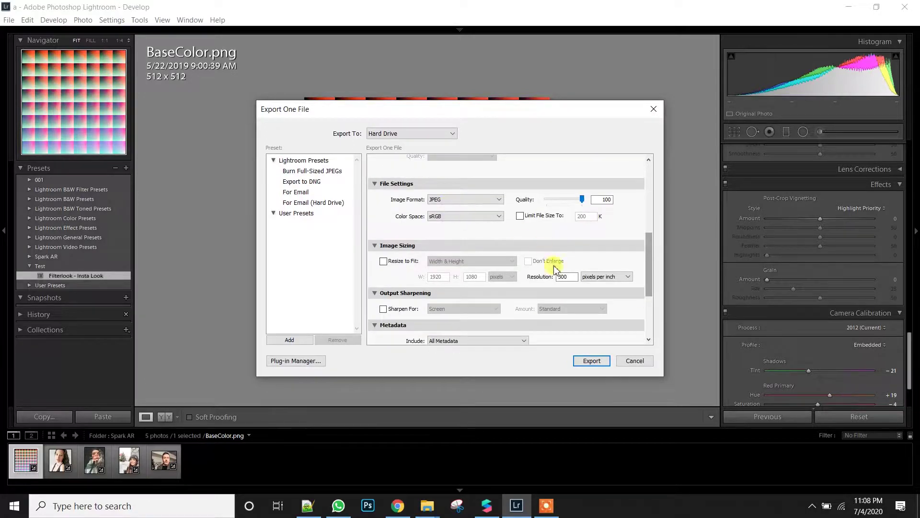
{"action": "left_click", "coordinate": [592, 362]}
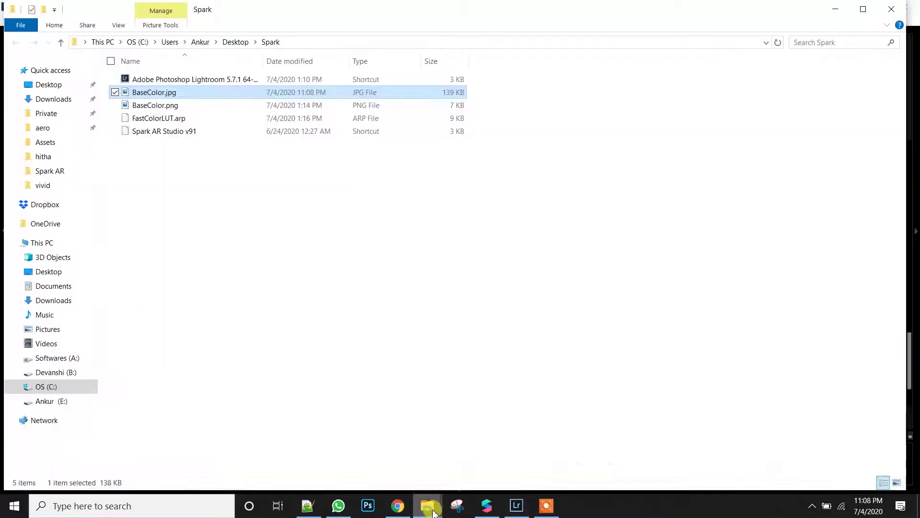
Show the Spark folder's files as large thumbnails in File Explorer and rename the exported BaseColor.jpg to Effect.jpg.
{"action": "mouse_move", "coordinate": [432, 512]}
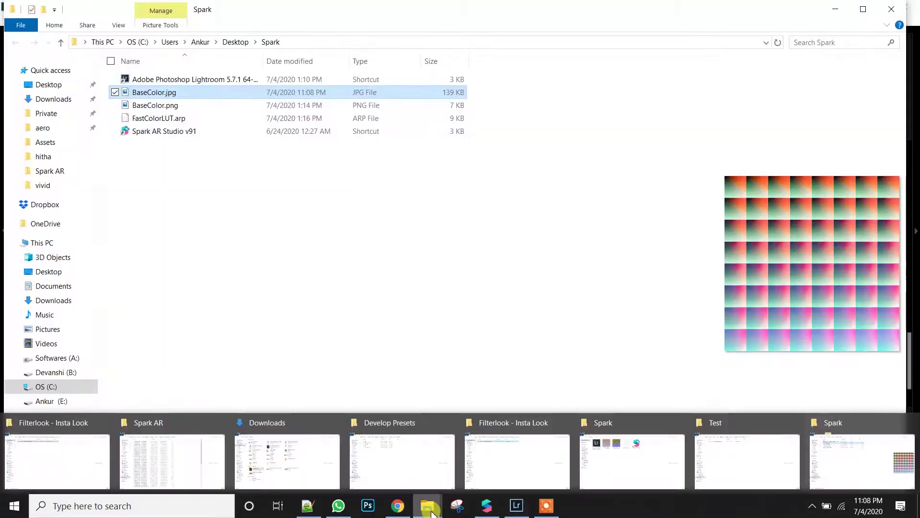
{"action": "left_click", "coordinate": [349, 185]}
{"action": "scroll", "coordinate": [192, 88], "scroll_direction": "up", "scroll_amount": 3, "text": "ctrl"}
{"action": "scroll", "coordinate": [199, 83], "scroll_direction": "up", "scroll_amount": 5, "text": "ctrl"}
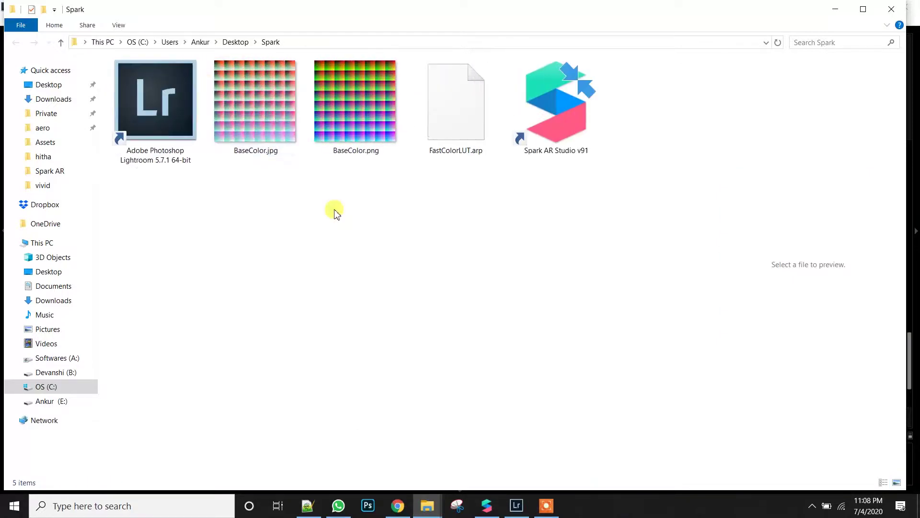
{"action": "left_click", "coordinate": [274, 149]}
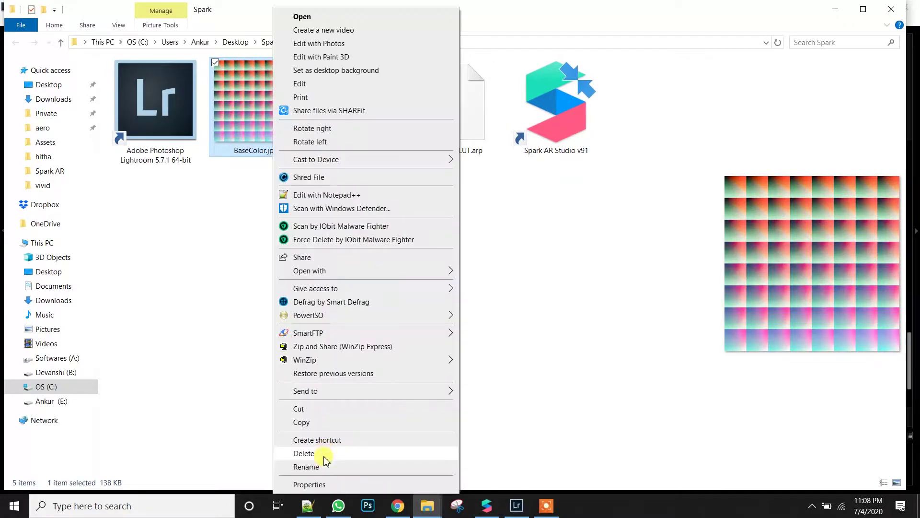
{"action": "left_click", "coordinate": [323, 465]}
{"action": "type", "text": "Effec"}
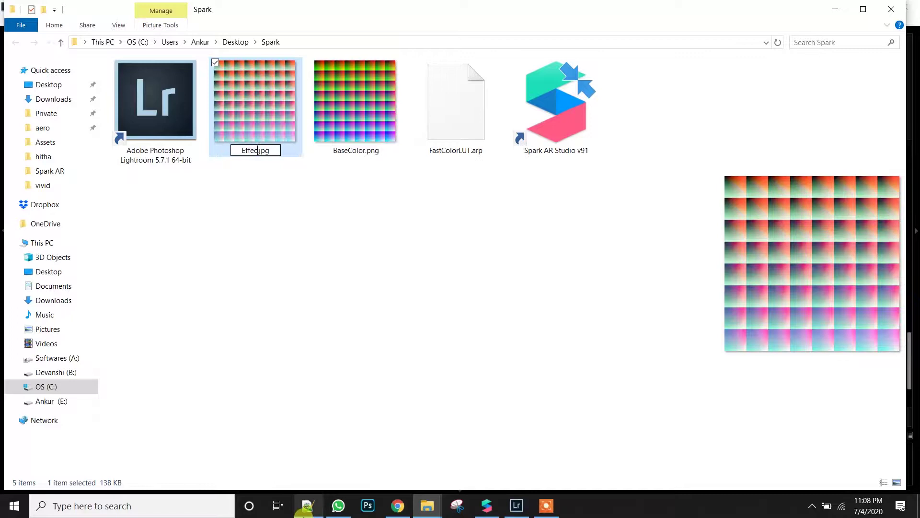
{"action": "type", "text": "t"}
{"action": "key", "text": "Return"}
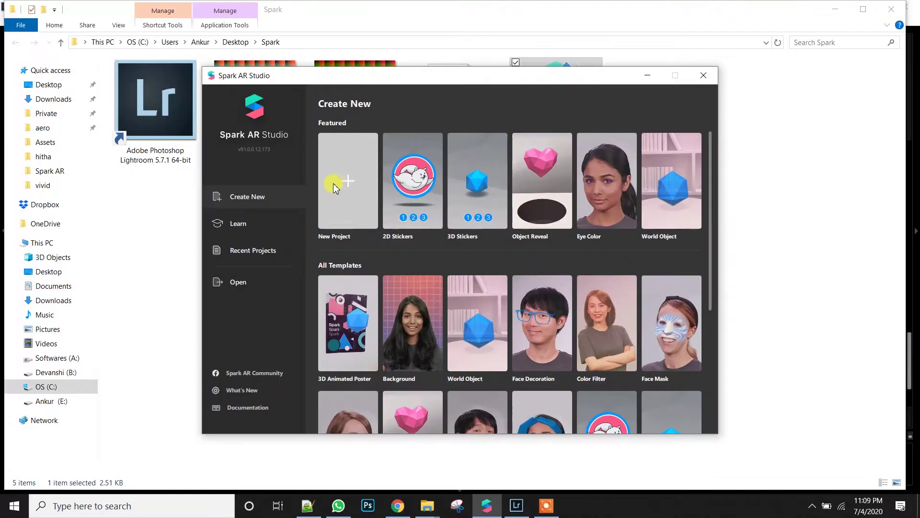
Create a blank new project in Spark AR Studio, maximize its window and enlarge the iPhone 8 preview.
{"action": "left_click", "coordinate": [338, 185]}
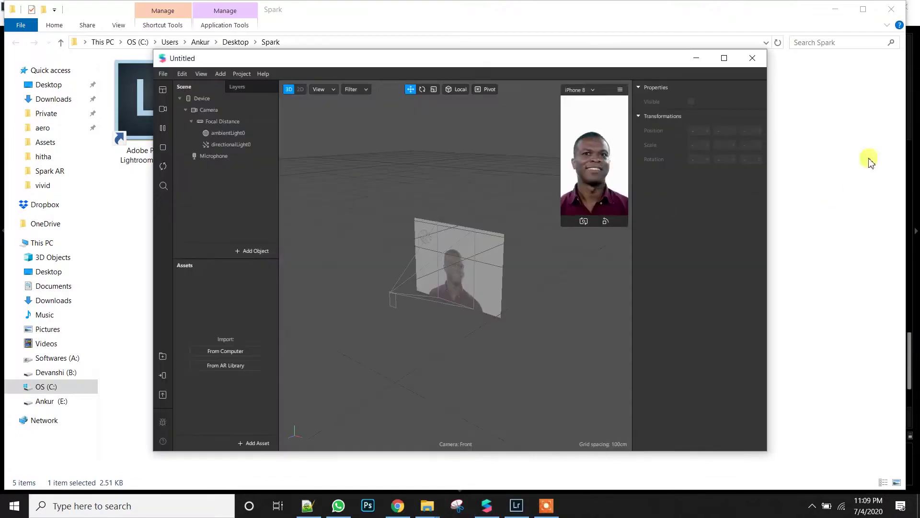
{"action": "left_click", "coordinate": [724, 58]}
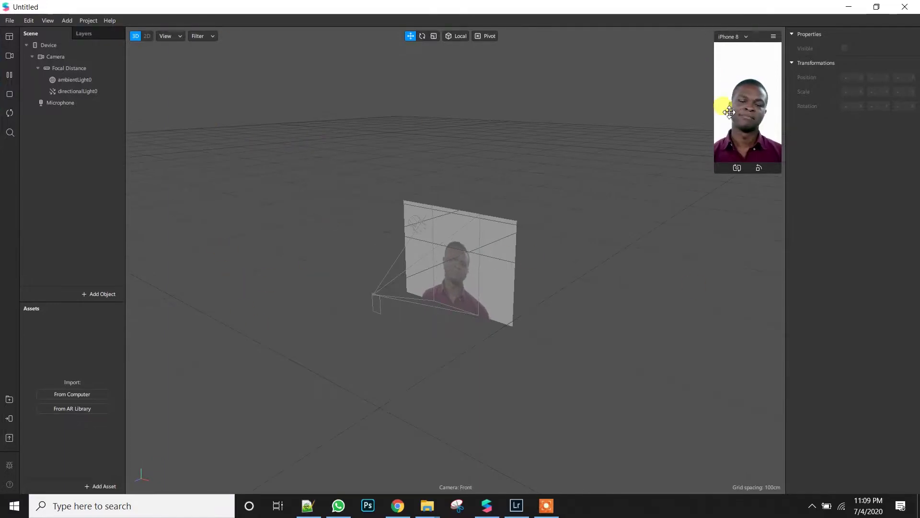
{"action": "left_click_drag", "start_coordinate": [713, 170], "coordinate": [670, 253]}
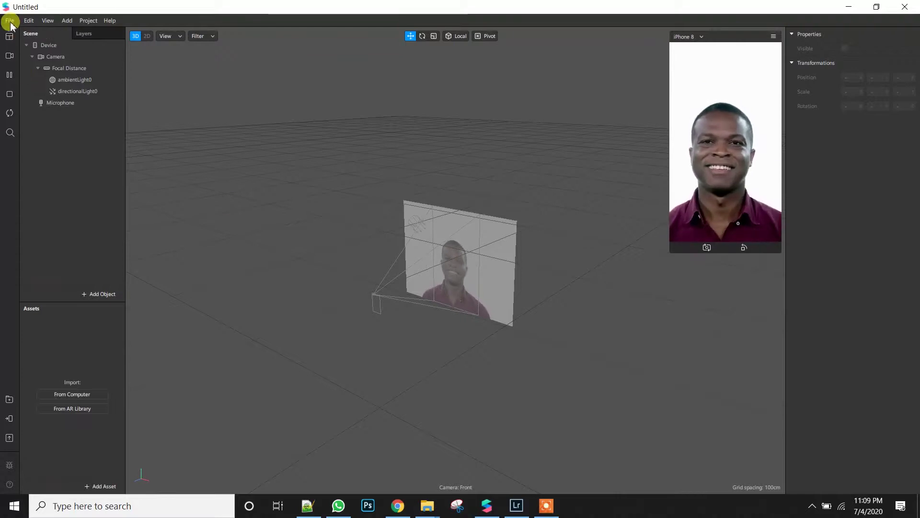
Import Effect.jpg and FastColorLUT.arp from the Spark folder into the project's assets.
{"action": "mouse_move", "coordinate": [425, 501]}
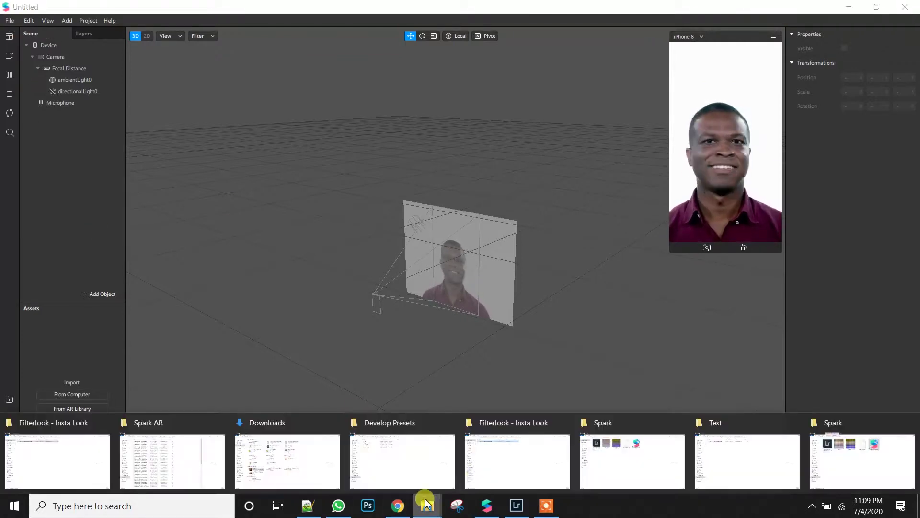
{"action": "left_click", "coordinate": [843, 443]}
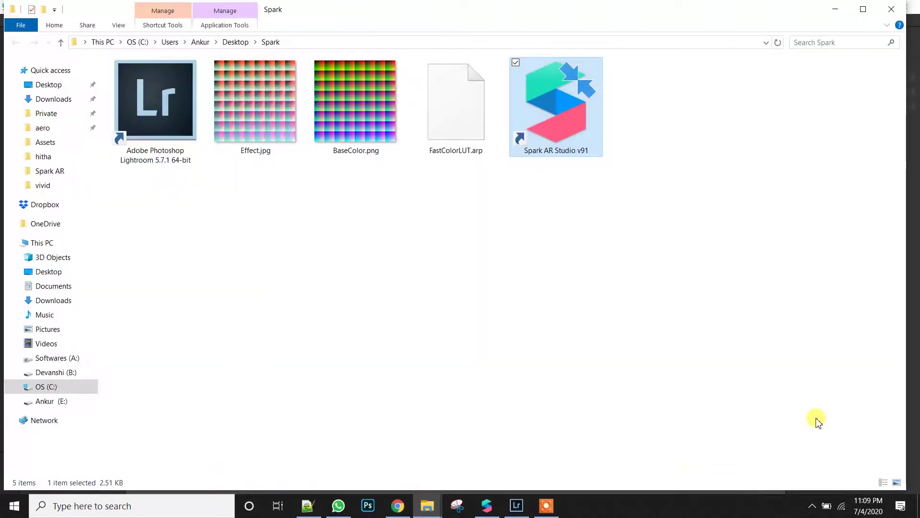
{"action": "left_click_drag", "start_coordinate": [356, 204], "coordinate": [263, 129]}
{"action": "left_click", "coordinate": [445, 157], "text": "ctrl"}
{"action": "left_click", "coordinate": [355, 103], "text": "ctrl"}
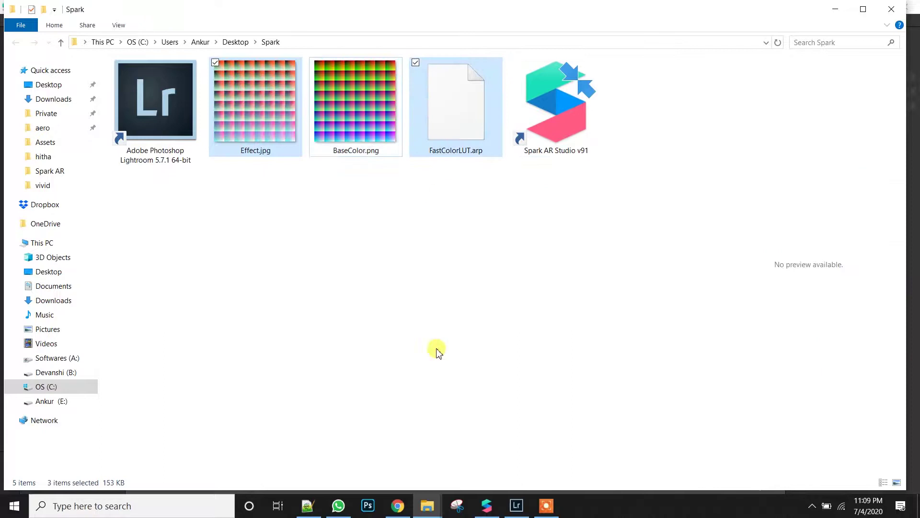
{"action": "left_click_drag", "start_coordinate": [442, 140], "coordinate": [92, 370]}
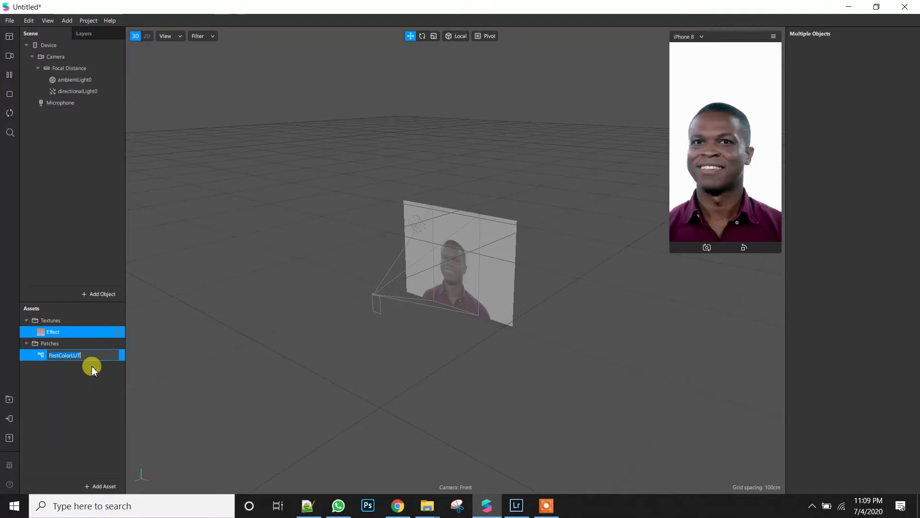
{"action": "left_click", "coordinate": [55, 332]}
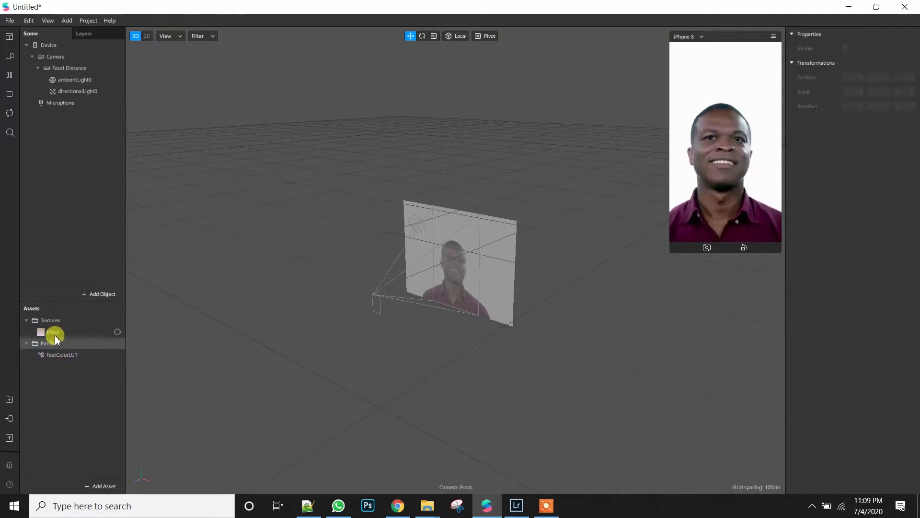
{"action": "left_click", "coordinate": [64, 354]}
Add a canvas under the camera's Focal Distance.
{"action": "left_click", "coordinate": [57, 84]}
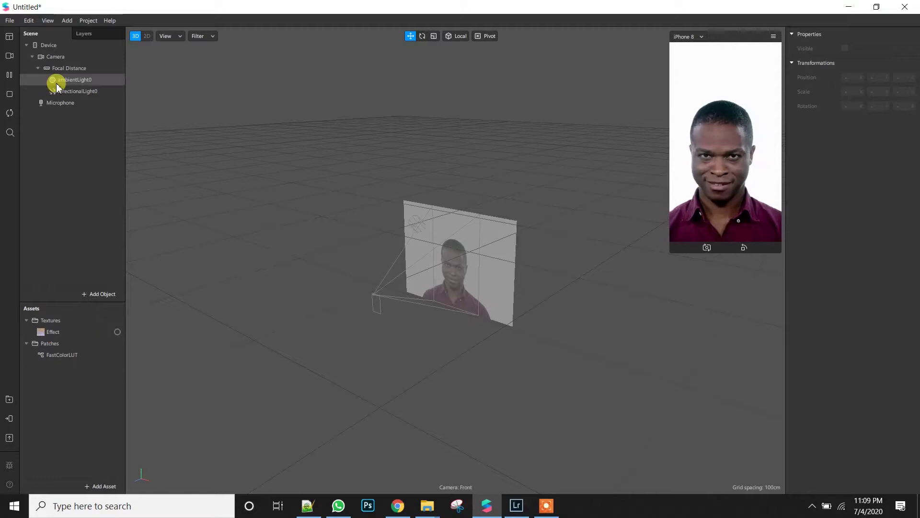
{"action": "left_click", "coordinate": [59, 58]}
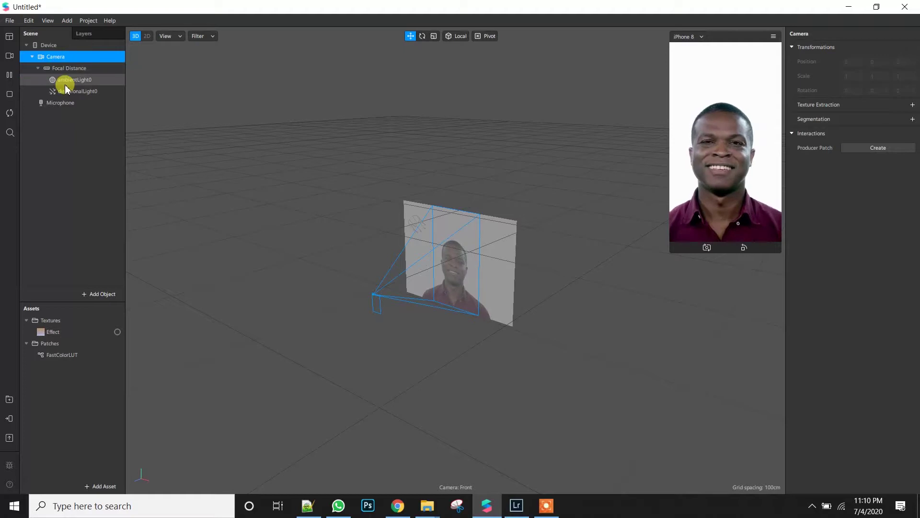
{"action": "right_click", "coordinate": [69, 69]}
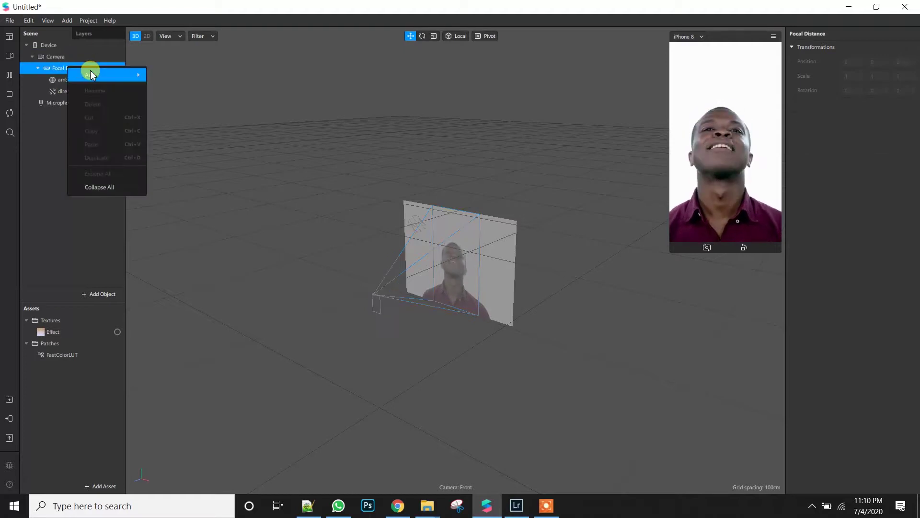
{"action": "mouse_move", "coordinate": [91, 74]}
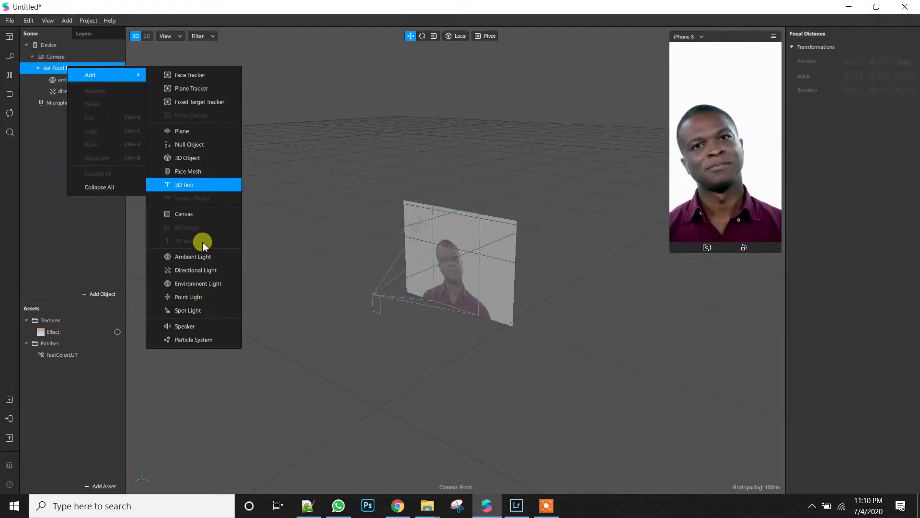
{"action": "left_click", "coordinate": [187, 214]}
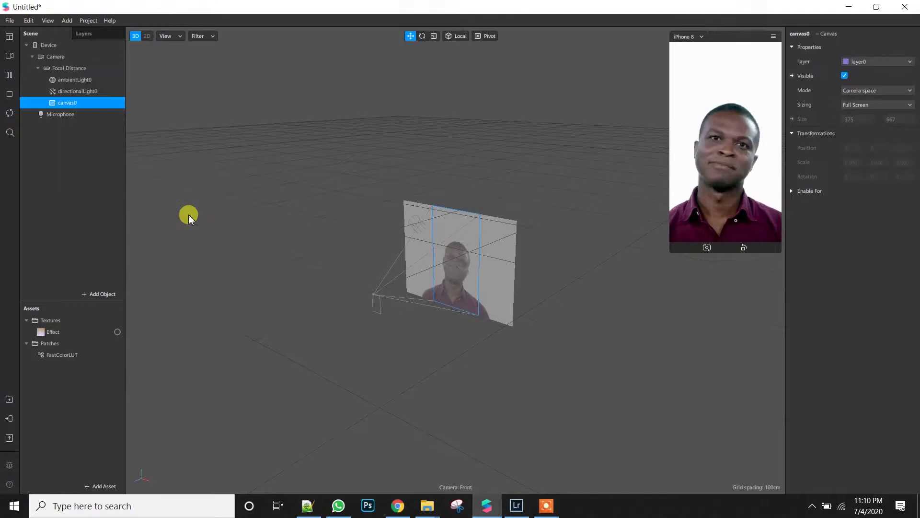
Add a rectangle inside the canvas and size it to fill the canvas's full width and height.
{"action": "right_click", "coordinate": [73, 103]}
{"action": "mouse_move", "coordinate": [88, 110]}
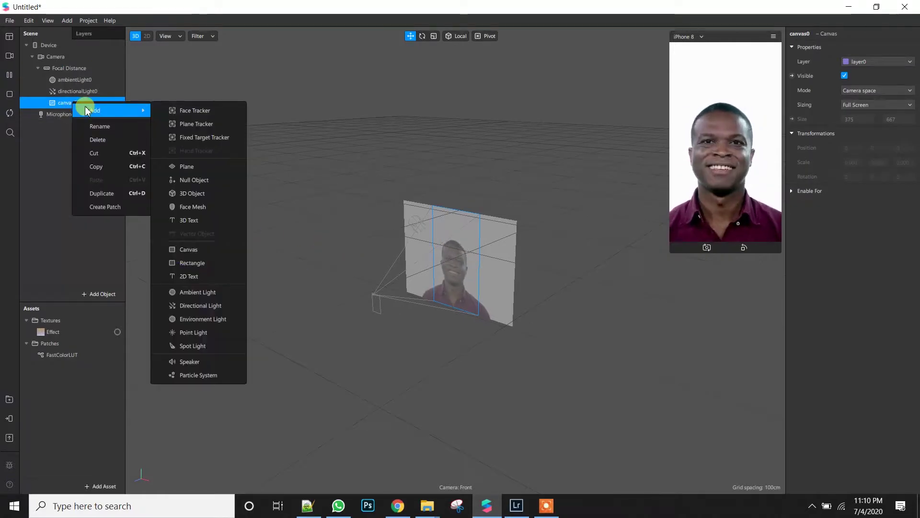
{"action": "left_click", "coordinate": [185, 263]}
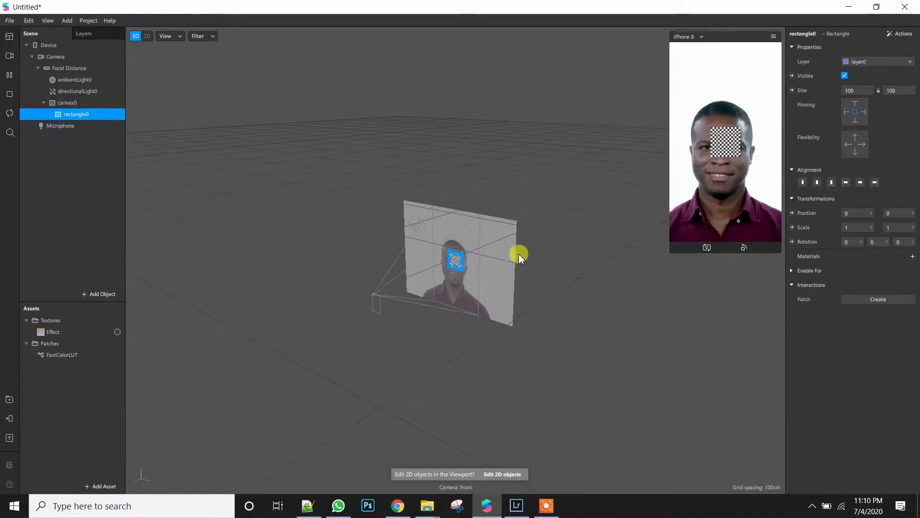
{"action": "left_click", "coordinate": [870, 92]}
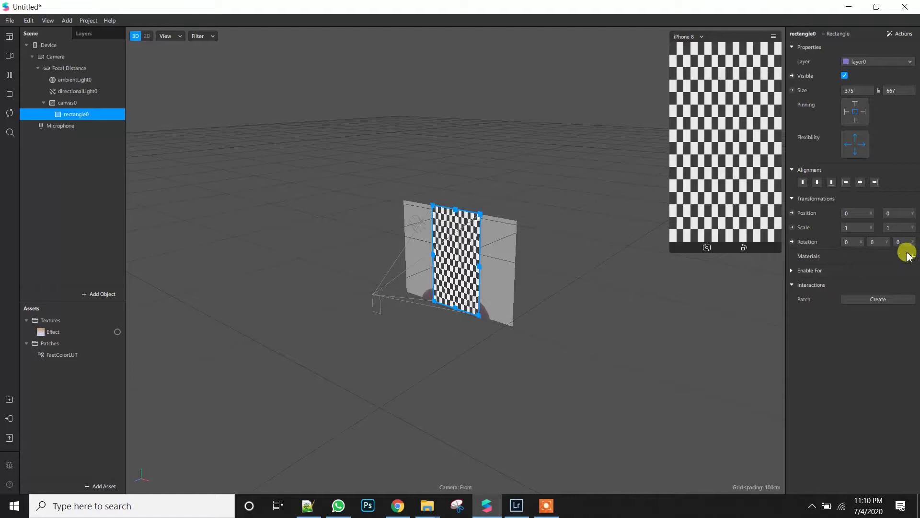
Create a new material for the rectangle and rename it Effect.
{"action": "left_click", "coordinate": [911, 255]}
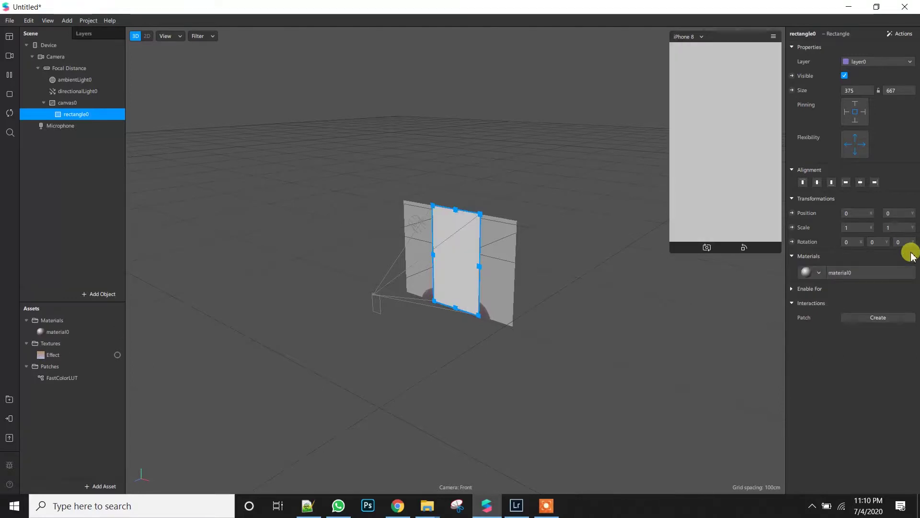
{"action": "left_click", "coordinate": [58, 335]}
{"action": "double_click", "coordinate": [59, 336]}
{"action": "type", "text": "Effect"}
{"action": "key", "text": "Return"}
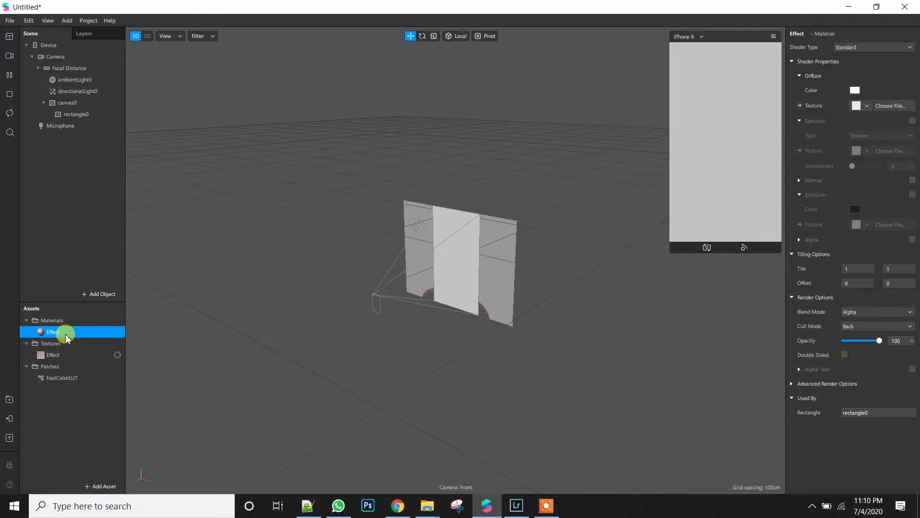
Create a patch for the Effect material's diffuse texture and move it aside in the Patch Editor.
{"action": "left_click_drag", "start_coordinate": [67, 337], "coordinate": [802, 107]}
{"action": "left_click", "coordinate": [800, 105]}
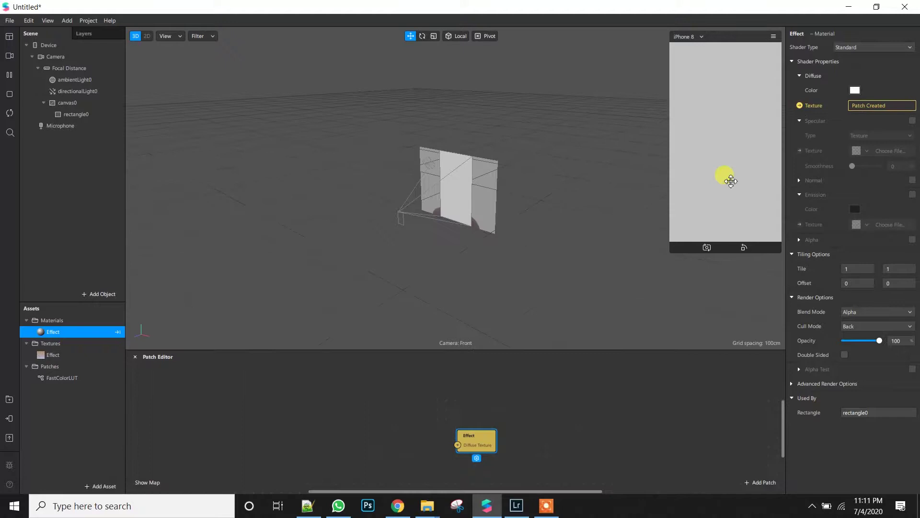
{"action": "left_click_drag", "start_coordinate": [476, 438], "coordinate": [570, 391]}
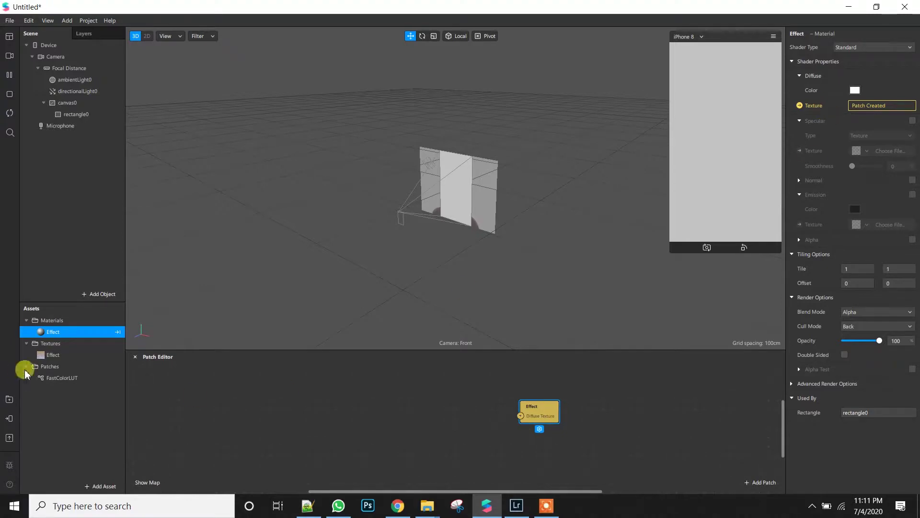
Add the Effect texture and FastColorLUT to the patch graph and arrange them side by side before the material patch.
{"action": "left_click_drag", "start_coordinate": [48, 353], "coordinate": [352, 392]}
{"action": "left_click_drag", "start_coordinate": [63, 378], "coordinate": [429, 447]}
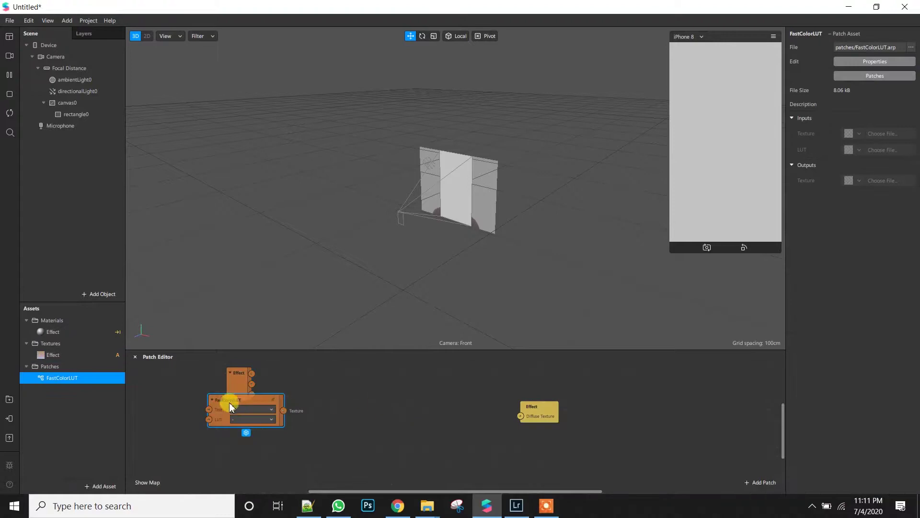
{"action": "mouse_move", "coordinate": [250, 416]}
{"action": "middle_mouse_down"}
{"action": "mouse_move", "coordinate": [272, 434]}
{"action": "mouse_move", "coordinate": [252, 428]}
{"action": "middle_mouse_up"}
{"action": "left_click", "coordinate": [292, 405]}
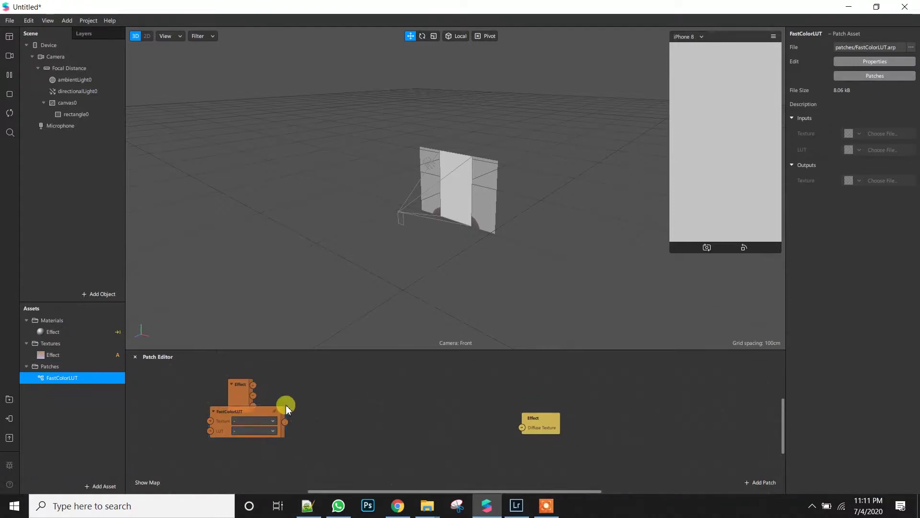
{"action": "left_click", "coordinate": [261, 411]}
{"action": "left_click_drag", "start_coordinate": [278, 417], "coordinate": [360, 412]}
{"action": "left_click", "coordinate": [235, 401]}
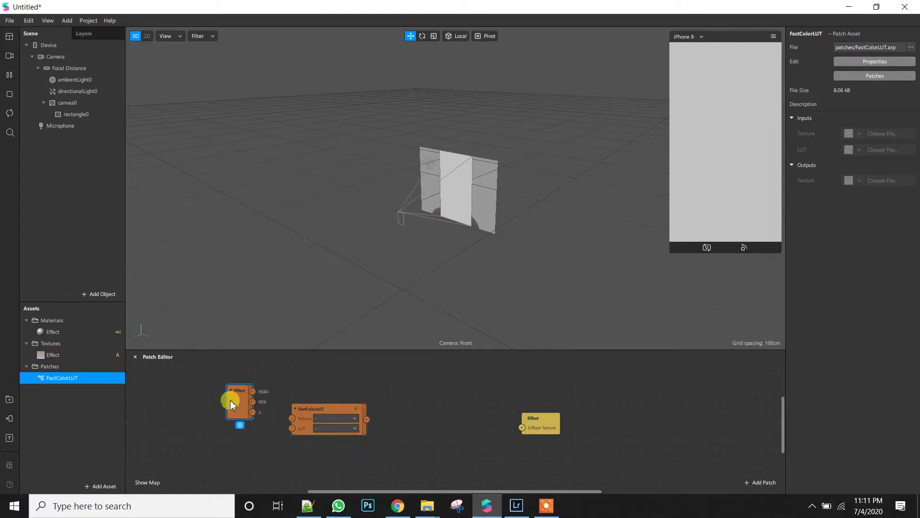
Connect the Effect texture's RGBA output to FastColorLUT's LUT input and FastColorLUT's output to the material's Diffuse Texture.
{"action": "left_click_drag", "start_coordinate": [252, 390], "coordinate": [292, 428]}
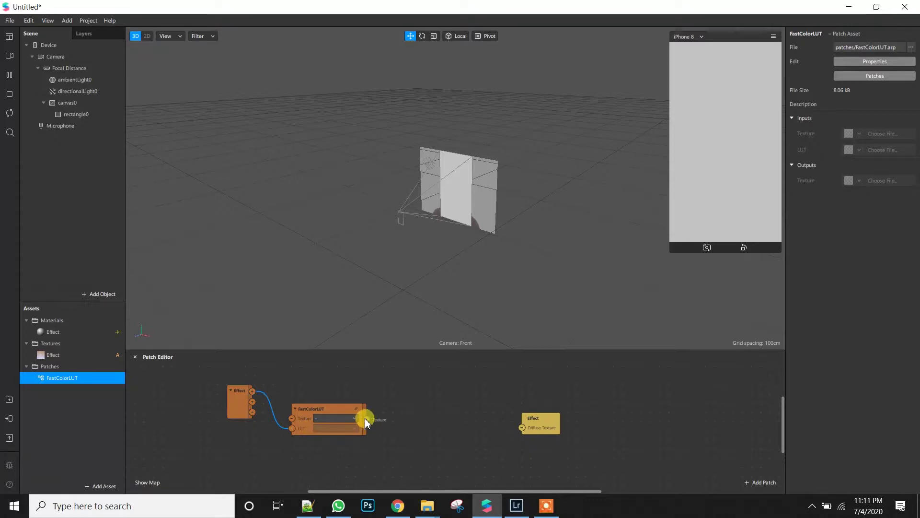
{"action": "left_click_drag", "start_coordinate": [364, 418], "coordinate": [519, 427]}
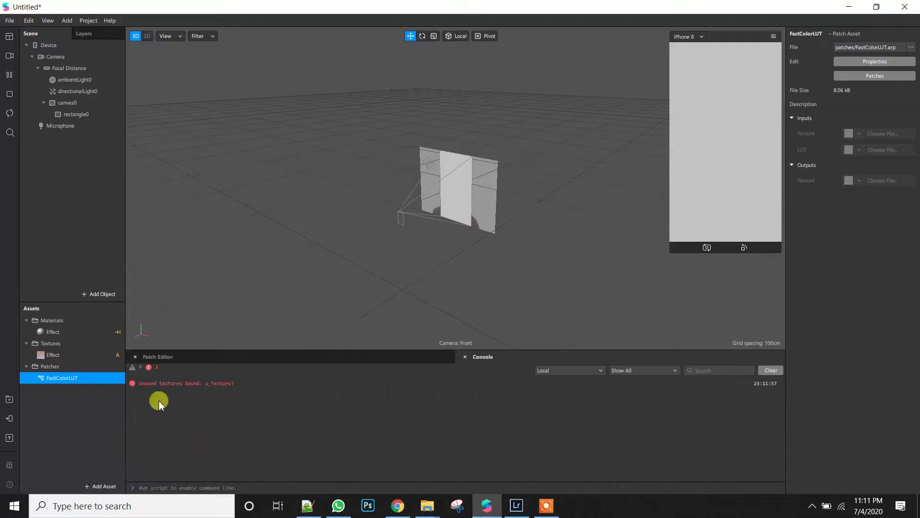
{"action": "left_click", "coordinate": [233, 358]}
{"action": "left_click_drag", "start_coordinate": [252, 390], "coordinate": [341, 402]}
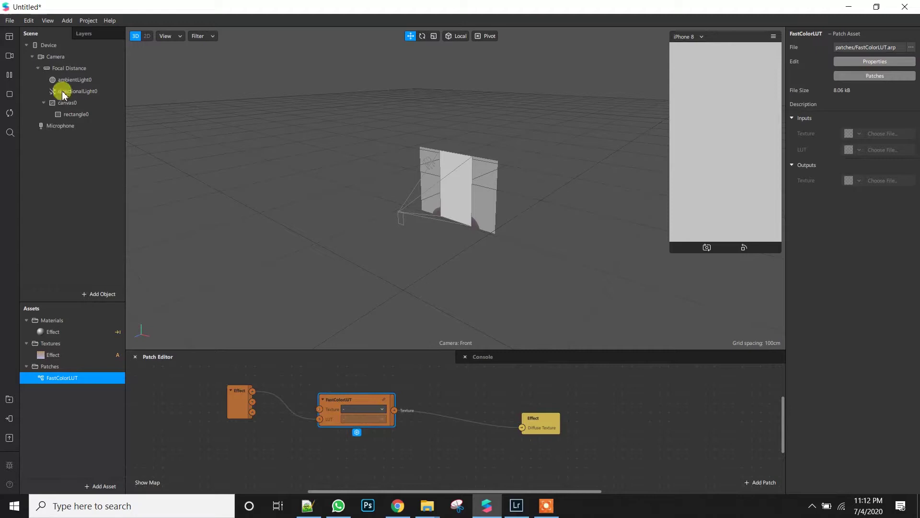
Add a texture extraction to the Camera and rename the extracted camera texture Null.
{"action": "left_click", "coordinate": [55, 57]}
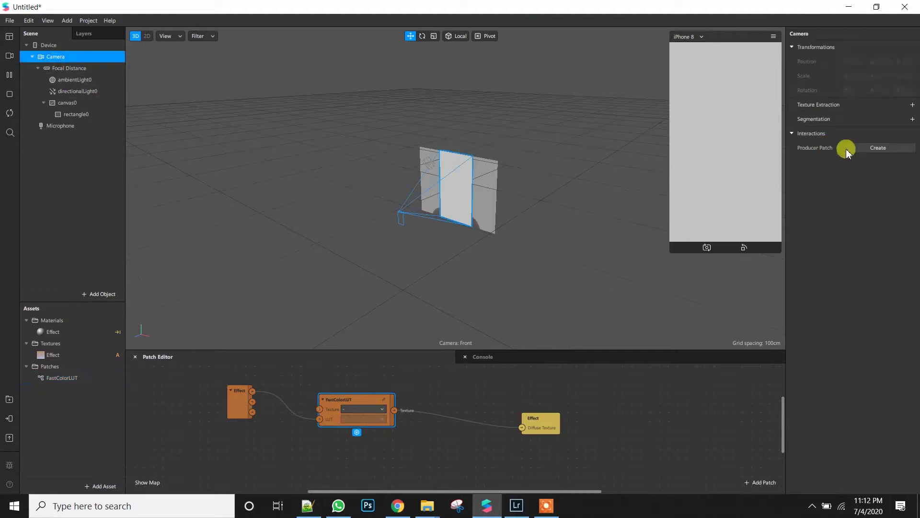
{"action": "left_click", "coordinate": [911, 106]}
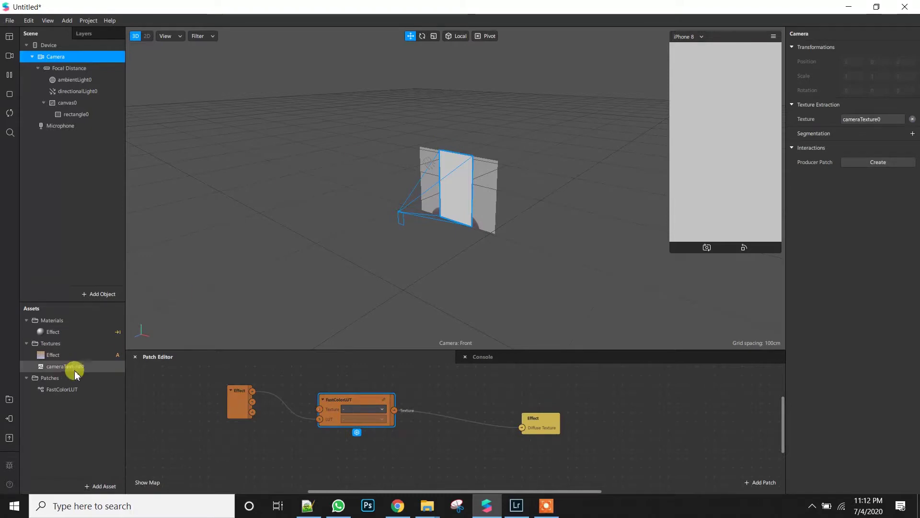
{"action": "left_click", "coordinate": [71, 374]}
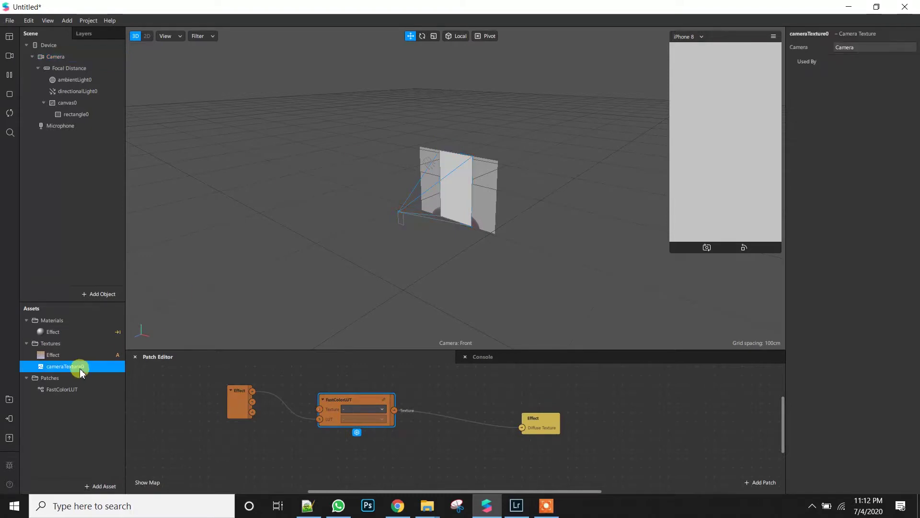
{"action": "double_click", "coordinate": [78, 372]}
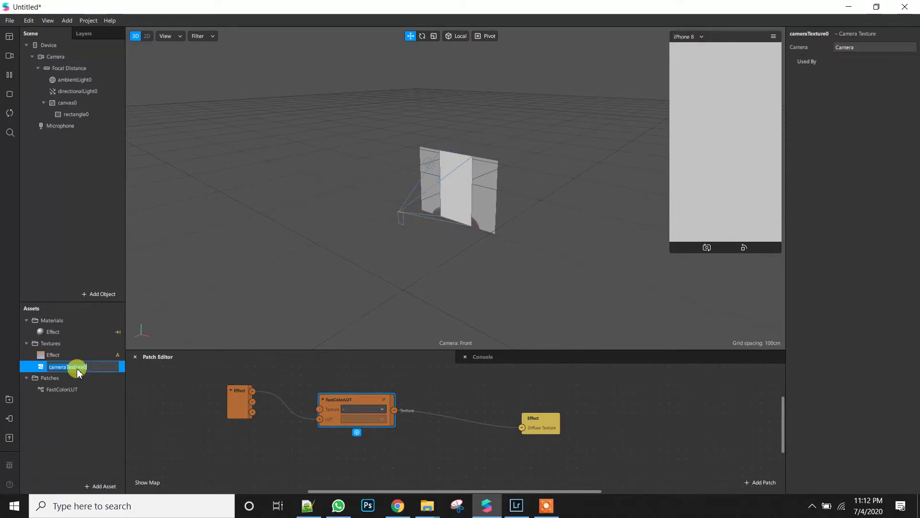
{"action": "type", "text": "Nu"}
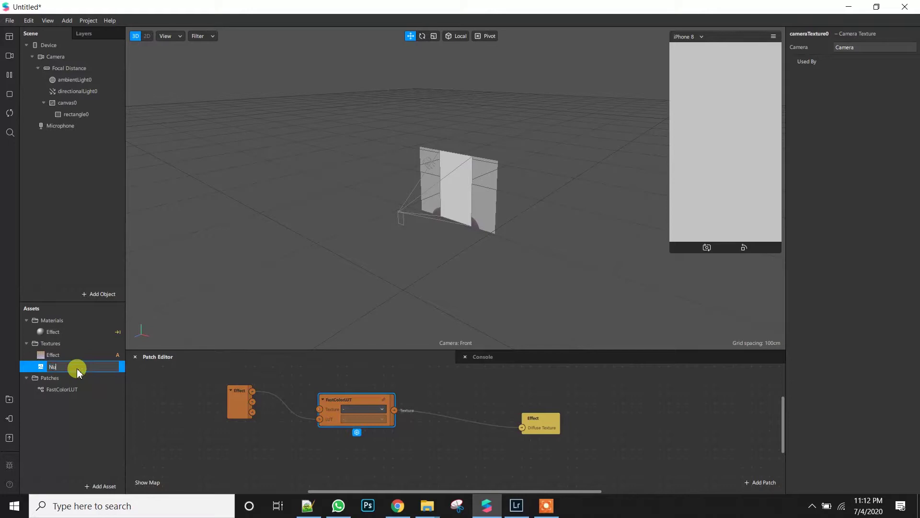
{"action": "type", "text": "ll"}
{"action": "key", "text": "Return"}
Add the Null texture to the patch graph above the Effect texture patch and connect its RGBA output to FastColorLUT's Texture input.
{"action": "left_click_drag", "start_coordinate": [78, 372], "coordinate": [364, 384]}
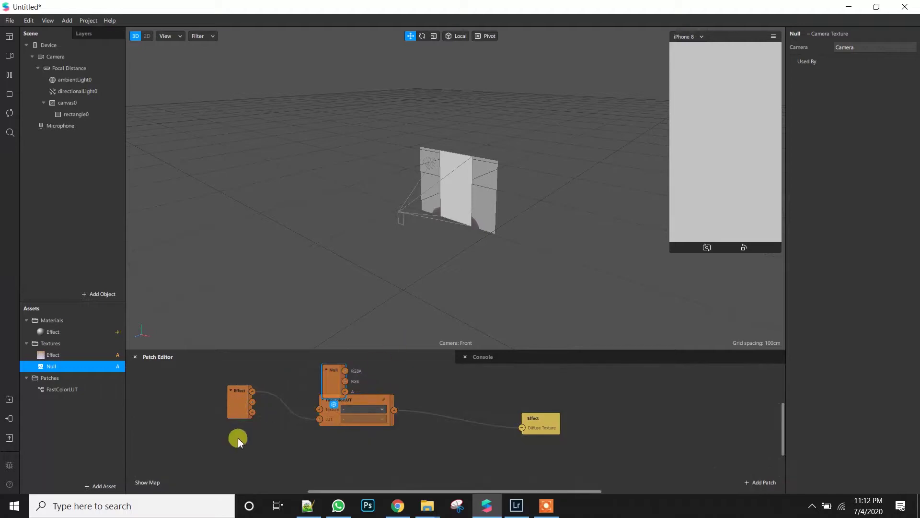
{"action": "left_click_drag", "start_coordinate": [238, 414], "coordinate": [236, 441]}
{"action": "left_click_drag", "start_coordinate": [329, 382], "coordinate": [319, 410]}
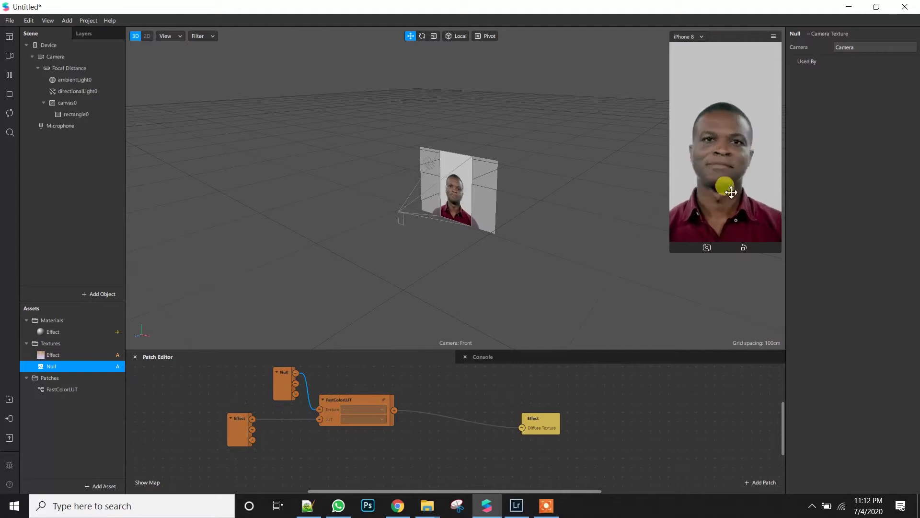
Run the simulator with the second real-time simulation video and enlarge the iPhone 8 preview.
{"action": "left_click", "coordinate": [9, 57]}
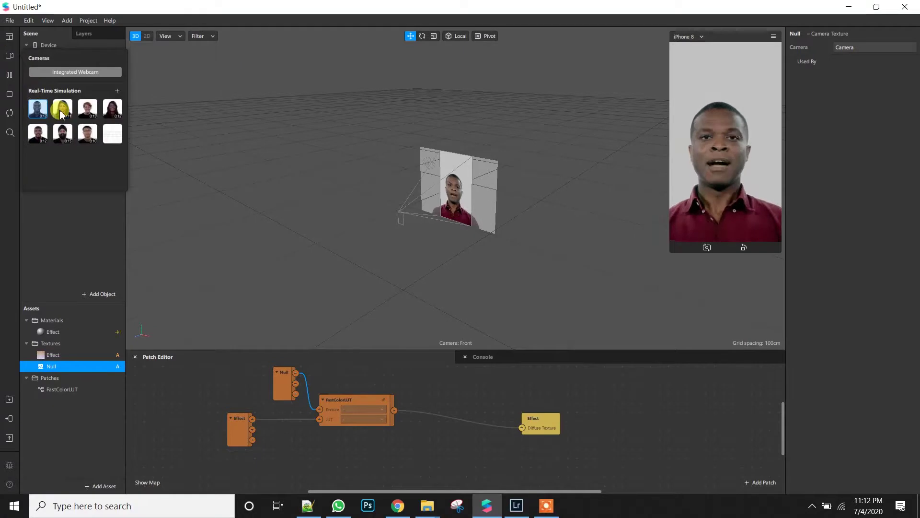
{"action": "left_click", "coordinate": [61, 110]}
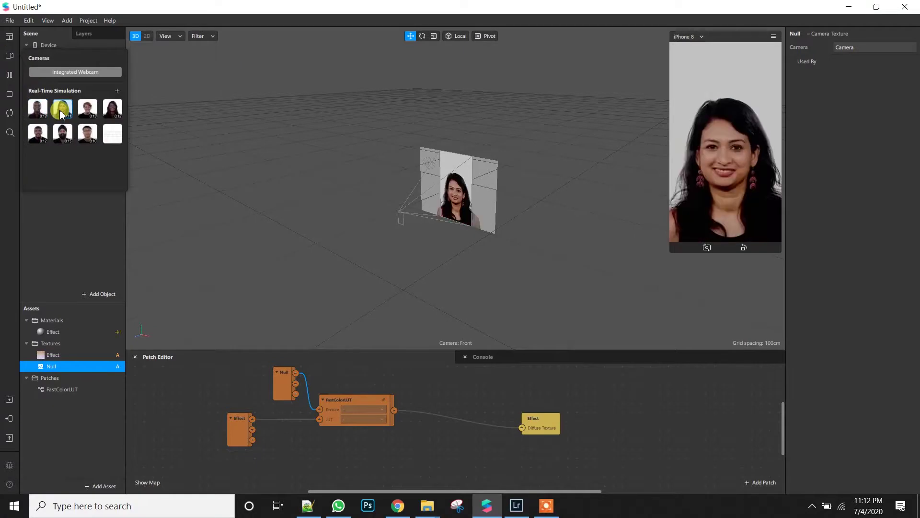
{"action": "left_click", "coordinate": [669, 253]}
{"action": "left_click_drag", "start_coordinate": [665, 298], "coordinate": [609, 451]}
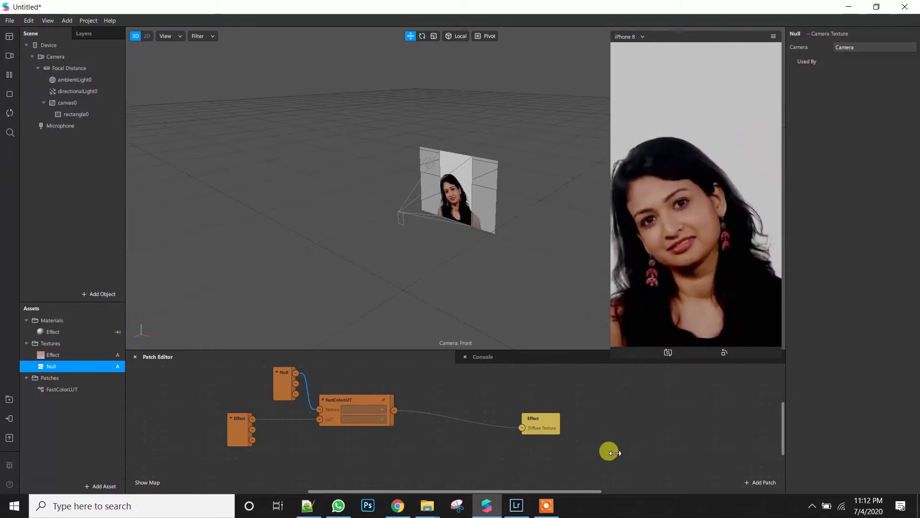
Check the color filter on the third, fourth and fifth simulation videos, then return to the first one.
{"action": "left_click", "coordinate": [9, 56]}
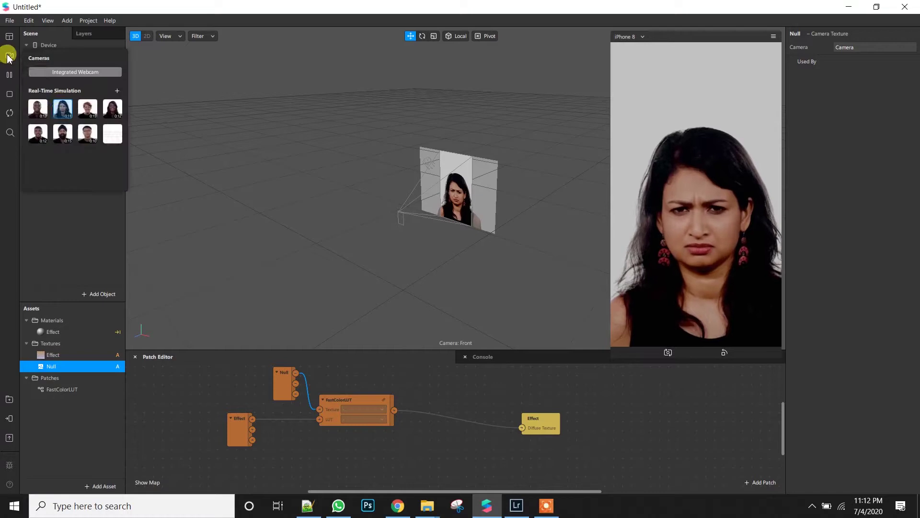
{"action": "left_click", "coordinate": [87, 111]}
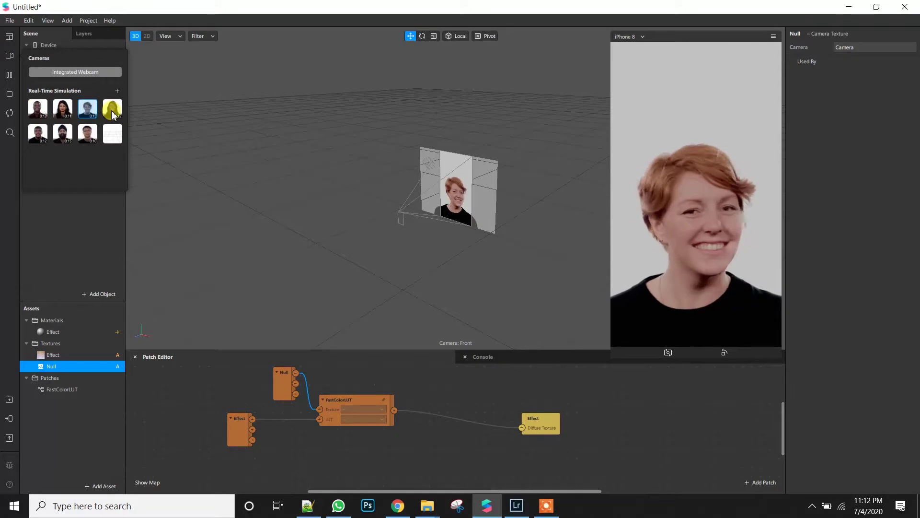
{"action": "left_click", "coordinate": [113, 114]}
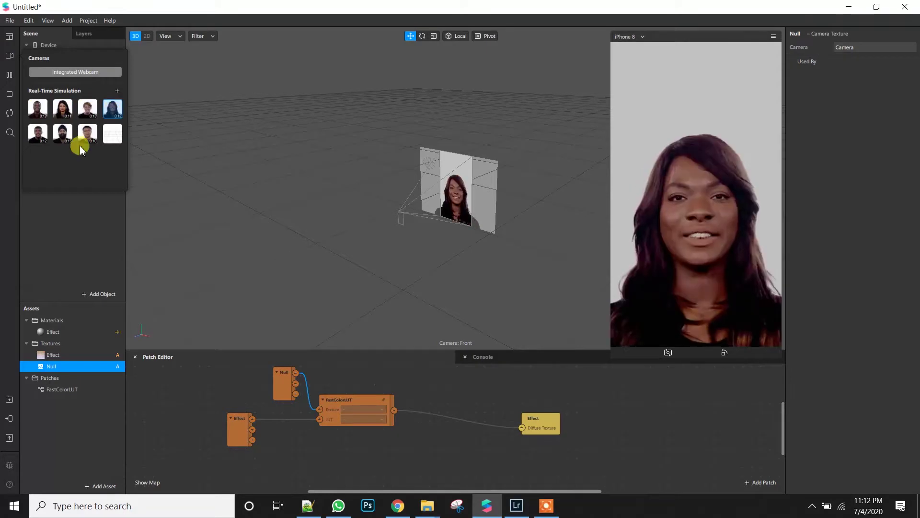
{"action": "left_click", "coordinate": [38, 137]}
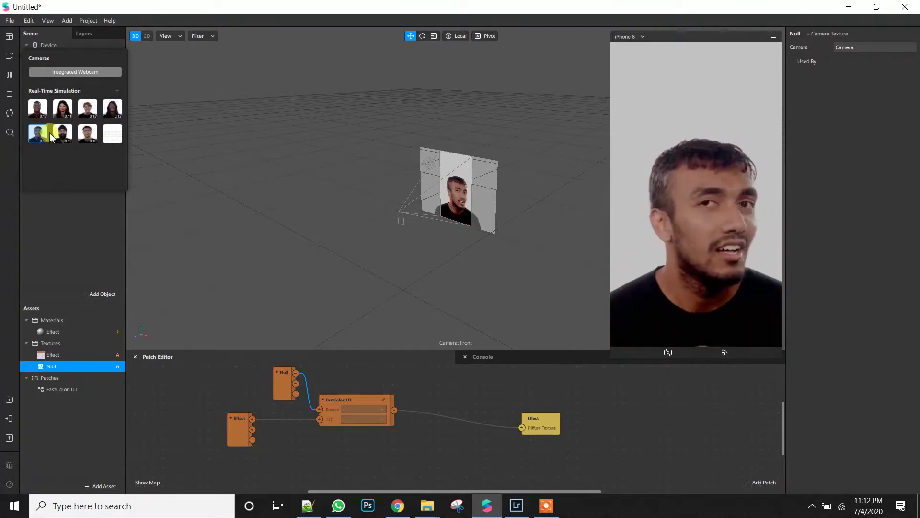
{"action": "left_click", "coordinate": [41, 111]}
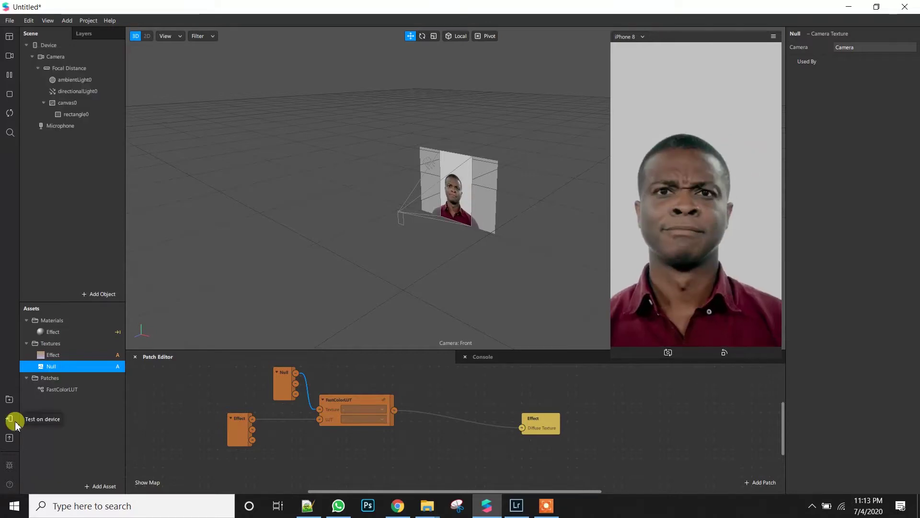
Send the effect to the Instagram Camera for testing on a device and check the upload's status.
{"action": "left_click", "coordinate": [15, 424]}
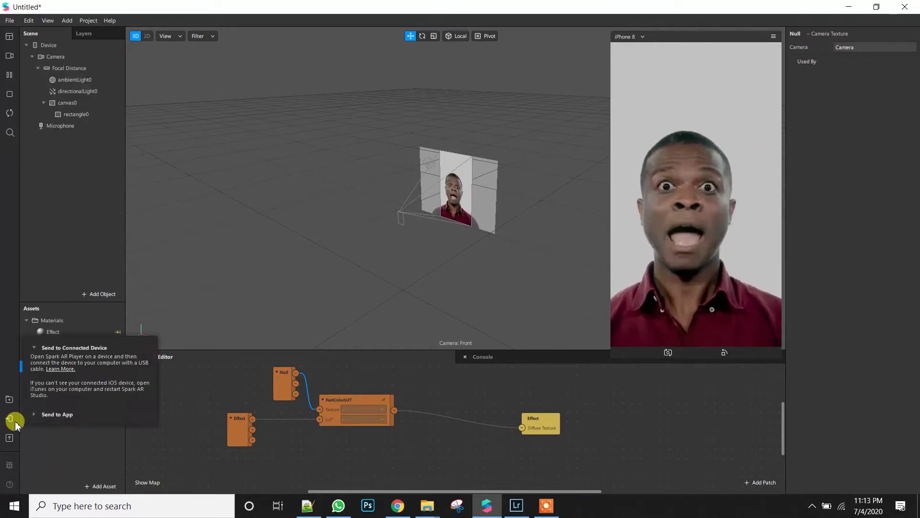
{"action": "left_click", "coordinate": [35, 419]}
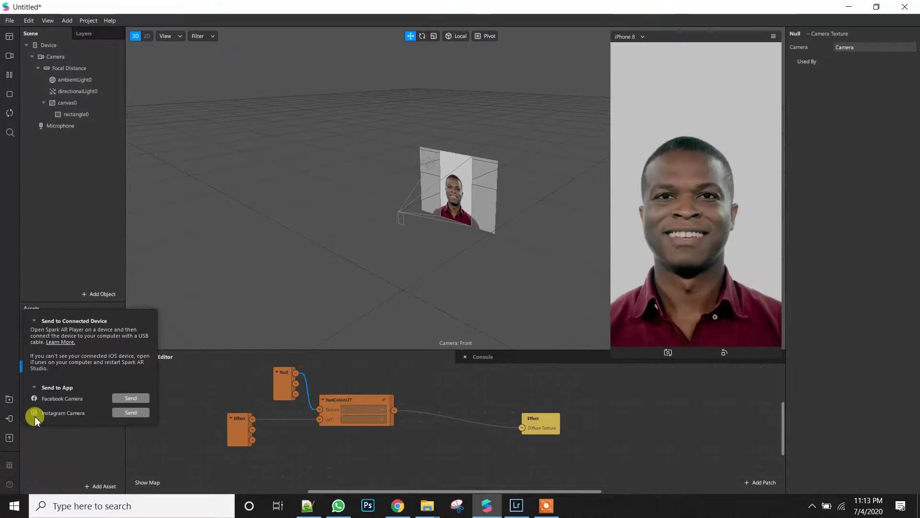
{"action": "left_click", "coordinate": [121, 413]}
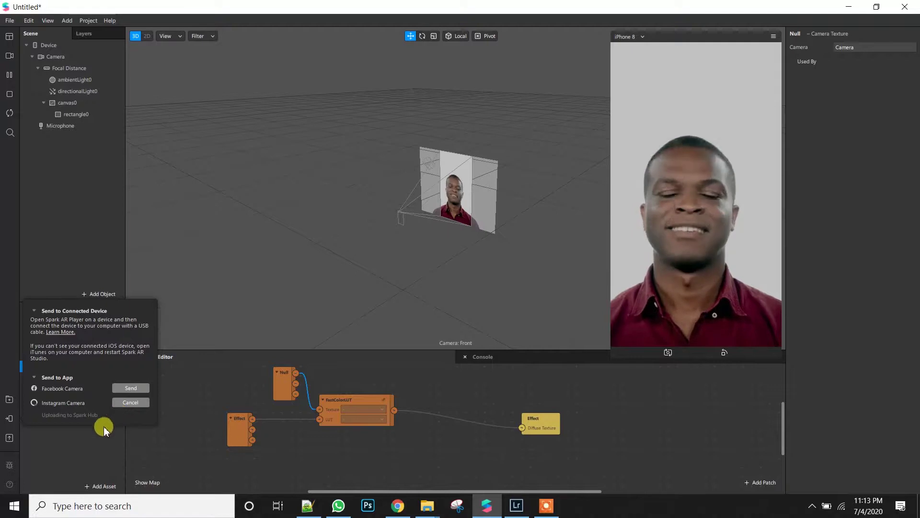
{"action": "left_click", "coordinate": [50, 458]}
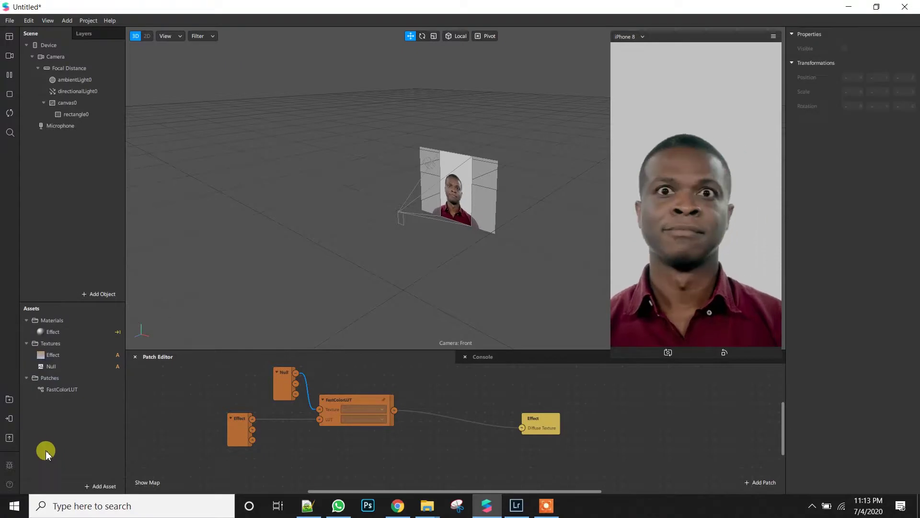
{"action": "left_click", "coordinate": [10, 421]}
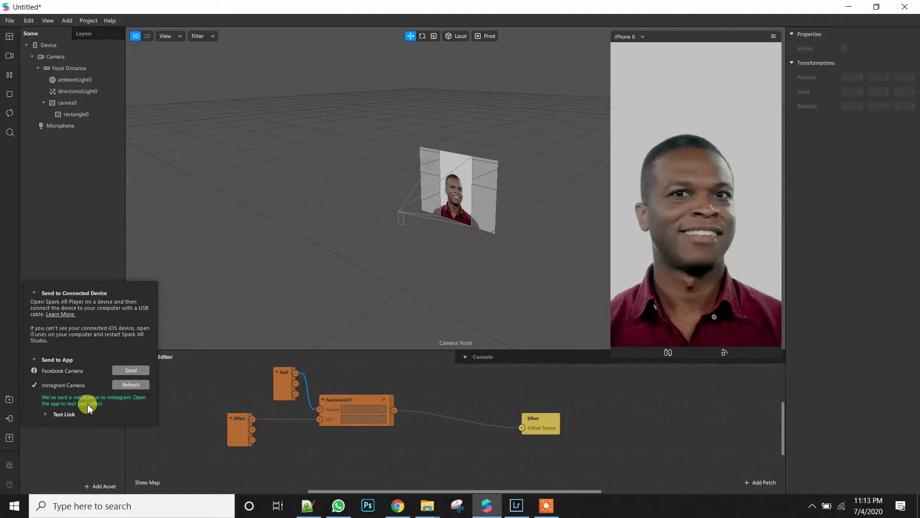
{"action": "left_click", "coordinate": [51, 433]}
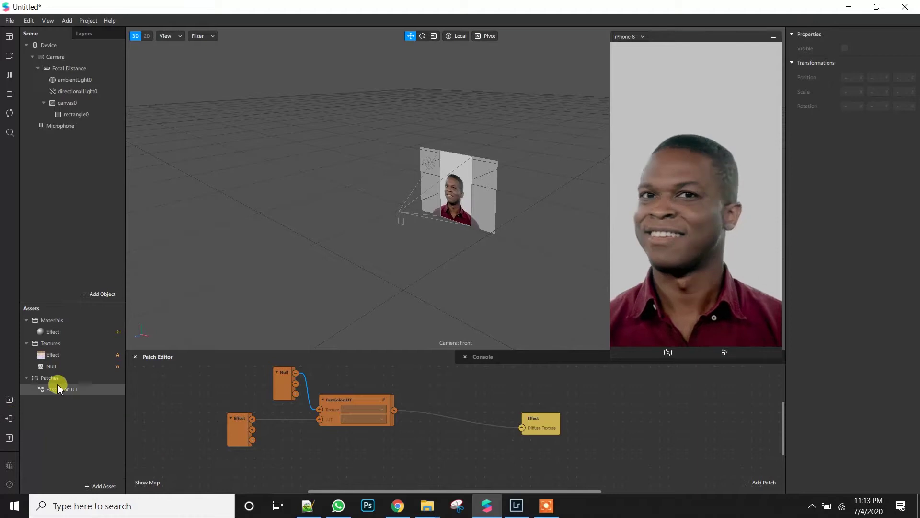
Turn on No compression for the Effect texture.
{"action": "left_click", "coordinate": [51, 358]}
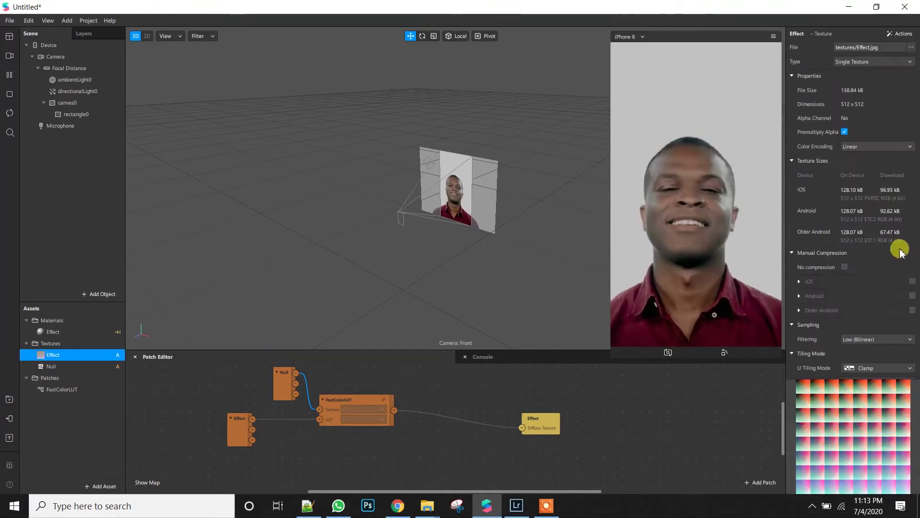
{"action": "scroll", "coordinate": [900, 253], "scroll_direction": "down", "scroll_amount": 1}
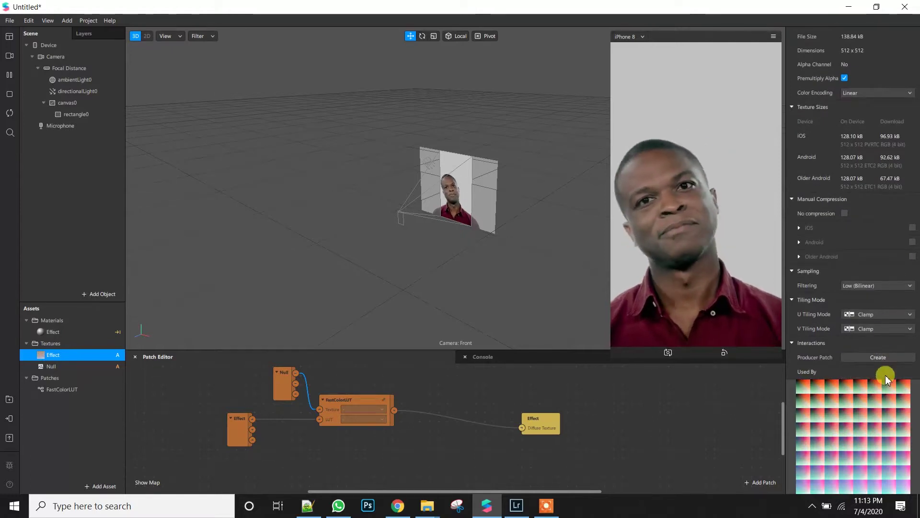
{"action": "left_click", "coordinate": [844, 215]}
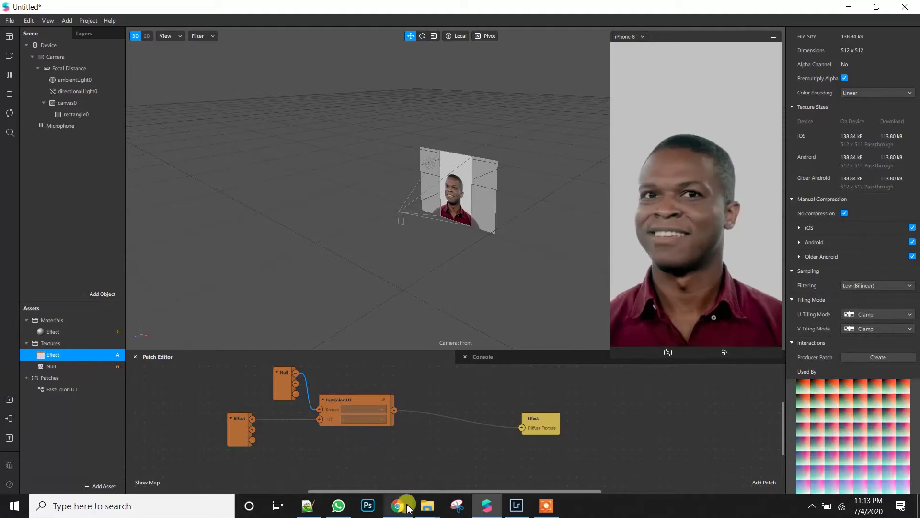
Switch to Lightroom, reset BaseColor.png and apply the user preset Presetrsh - Orange Color 01 to it.
{"action": "left_click", "coordinate": [518, 506]}
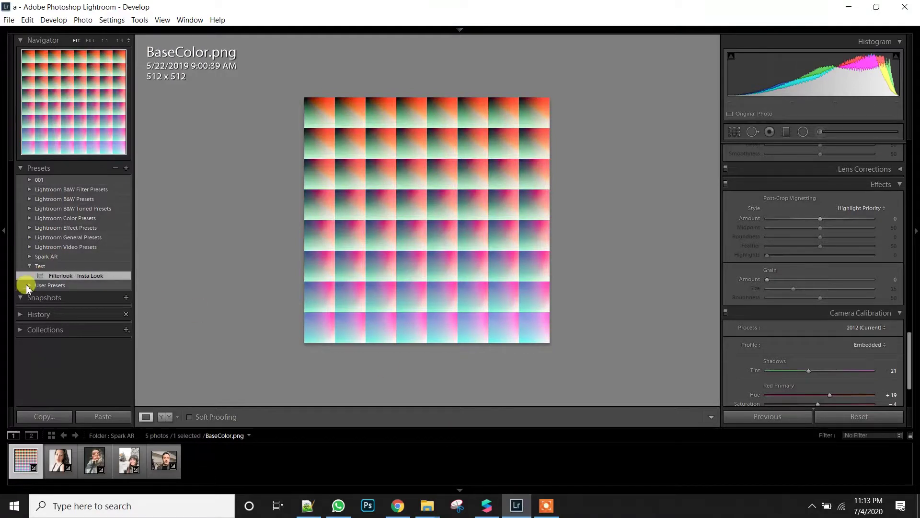
{"action": "left_click", "coordinate": [28, 286]}
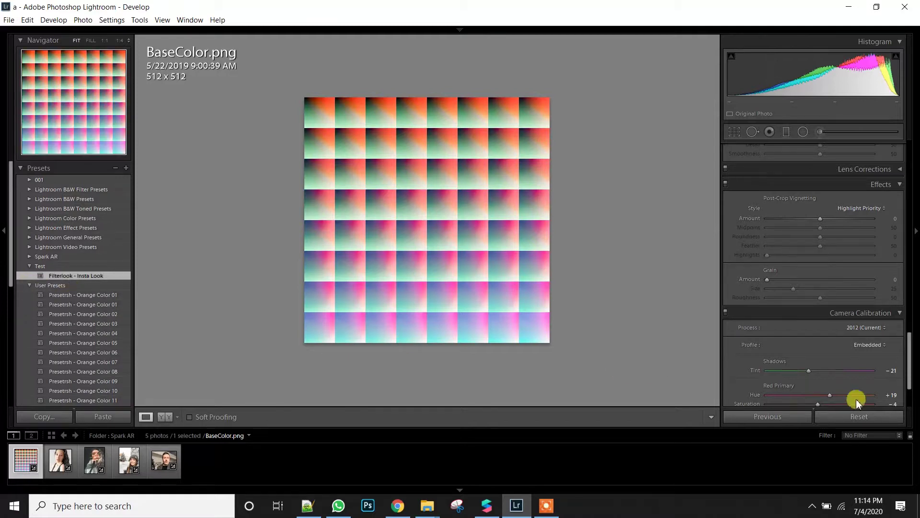
{"action": "left_click", "coordinate": [886, 416]}
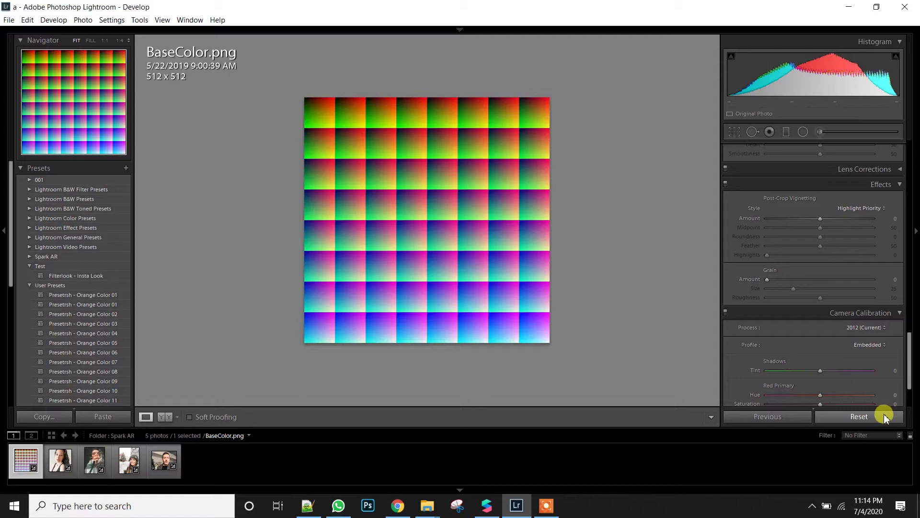
{"action": "left_click", "coordinate": [120, 296]}
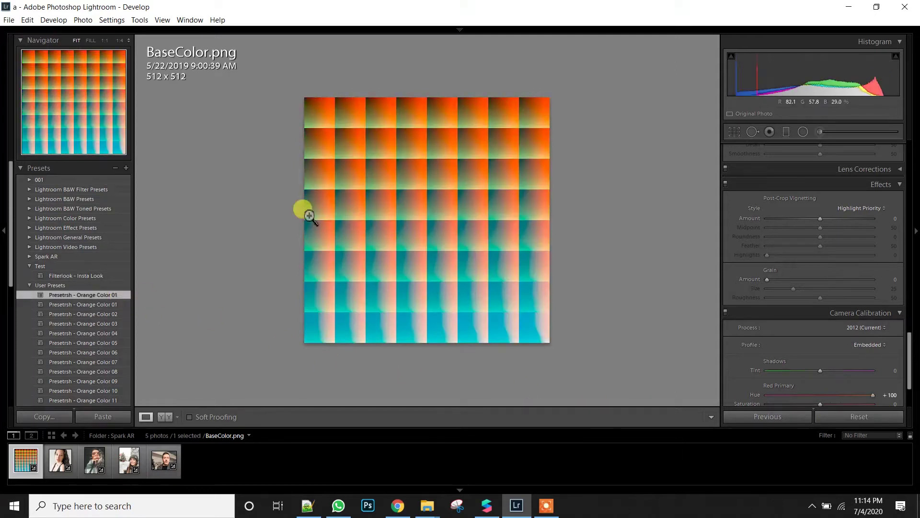
Select the selfie-ideas_640x640.jpg photo and reset its develop settings.
{"action": "left_click", "coordinate": [56, 474]}
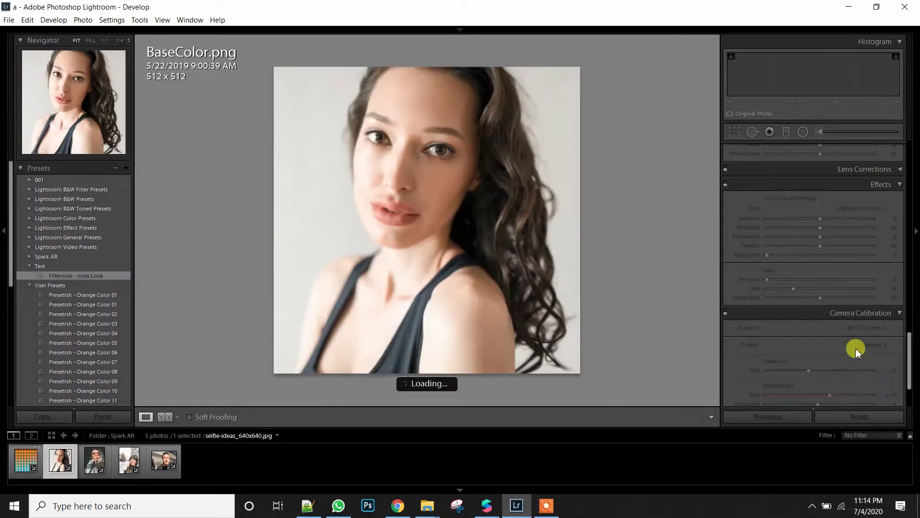
{"action": "left_click", "coordinate": [860, 417]}
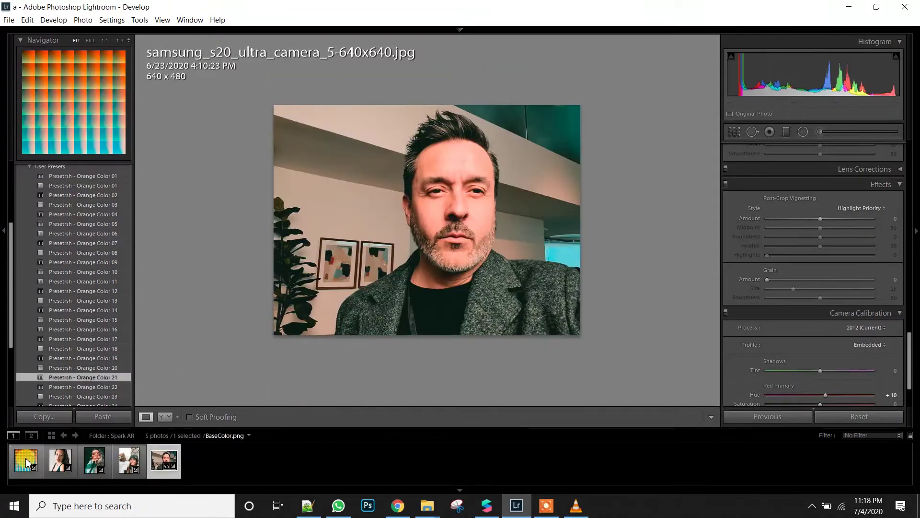
Return to BaseColor.png, reset its develop settings and apply the user preset Presetrsh - Orange Color 21.
{"action": "left_click", "coordinate": [25, 458]}
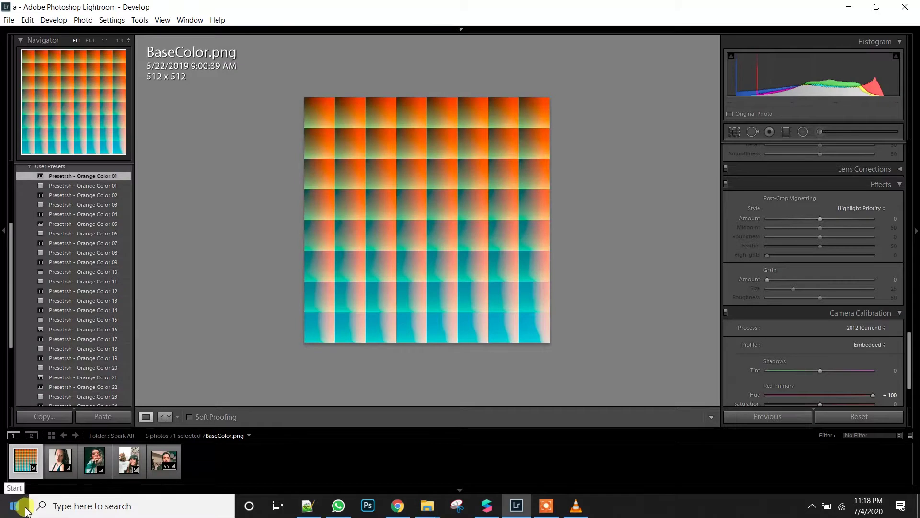
{"action": "left_click", "coordinate": [173, 458]}
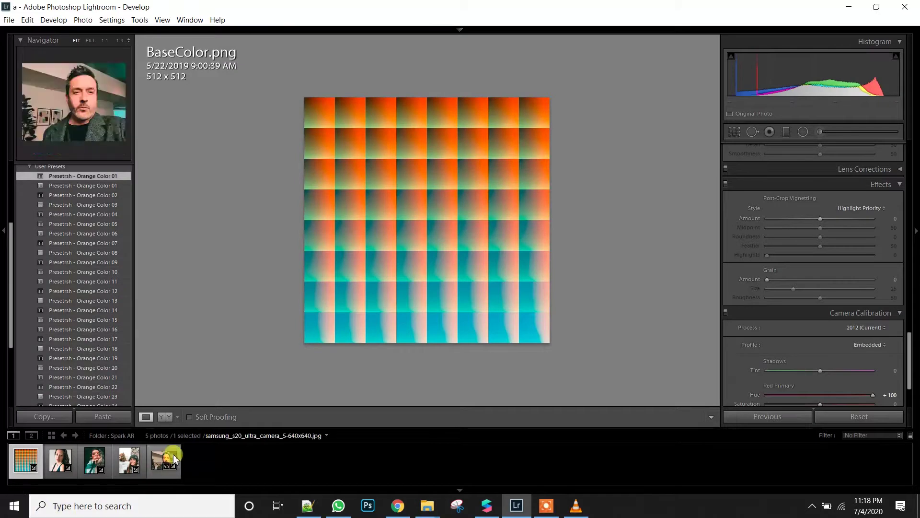
{"action": "left_click", "coordinate": [839, 422]}
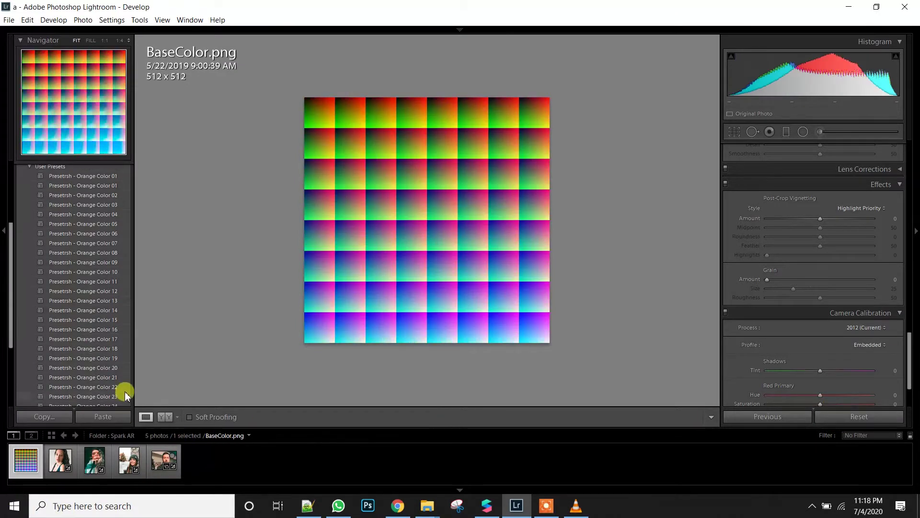
{"action": "left_click", "coordinate": [120, 381]}
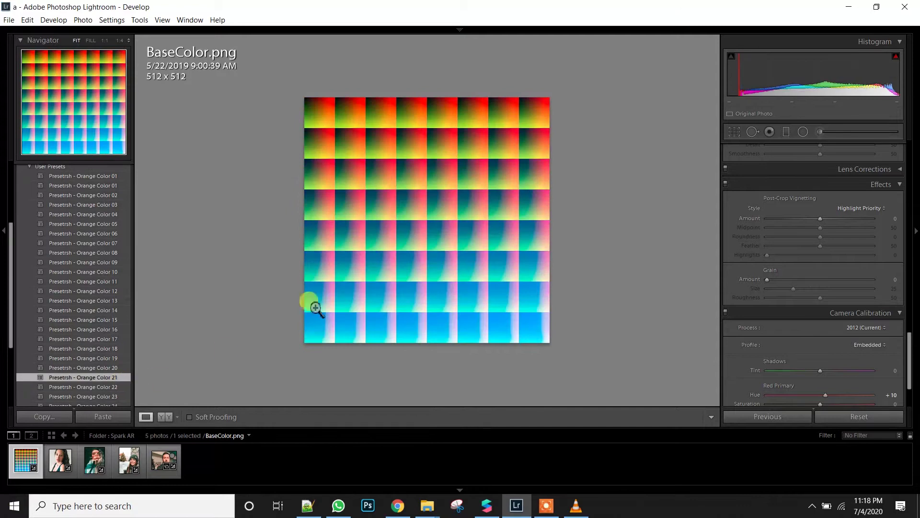
Export the graded BaseColor.png as a JPG into the Spark folder on the desktop, keeping the existing export settings.
{"action": "left_click", "coordinate": [9, 21]}
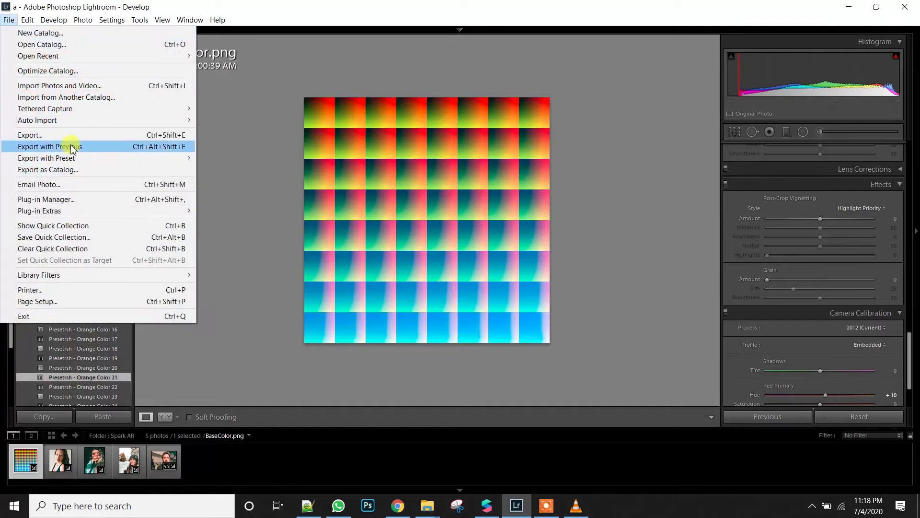
{"action": "left_click", "coordinate": [74, 136]}
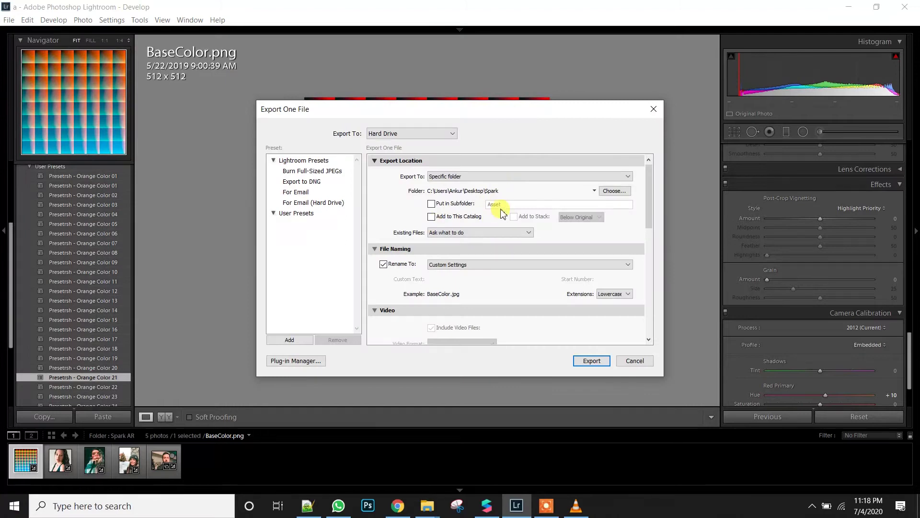
{"action": "scroll", "coordinate": [470, 249], "scroll_direction": "down", "scroll_amount": 10}
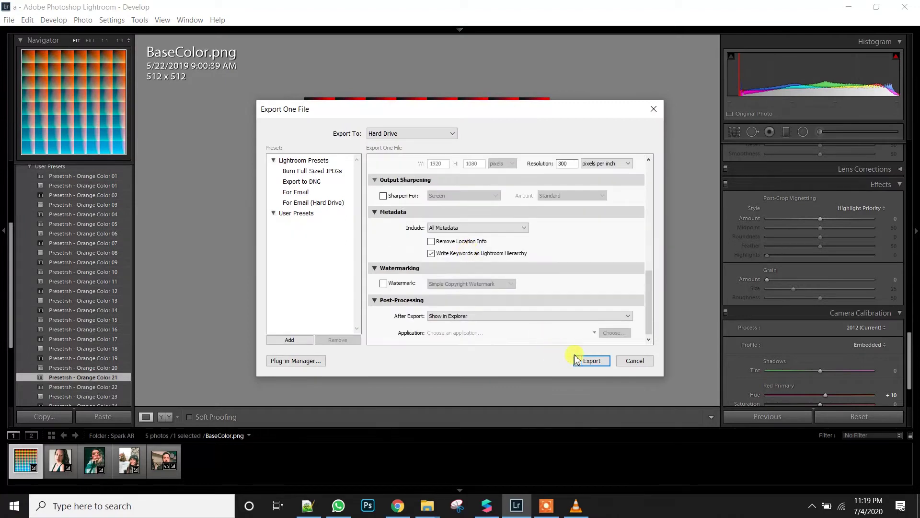
{"action": "left_click", "coordinate": [584, 367]}
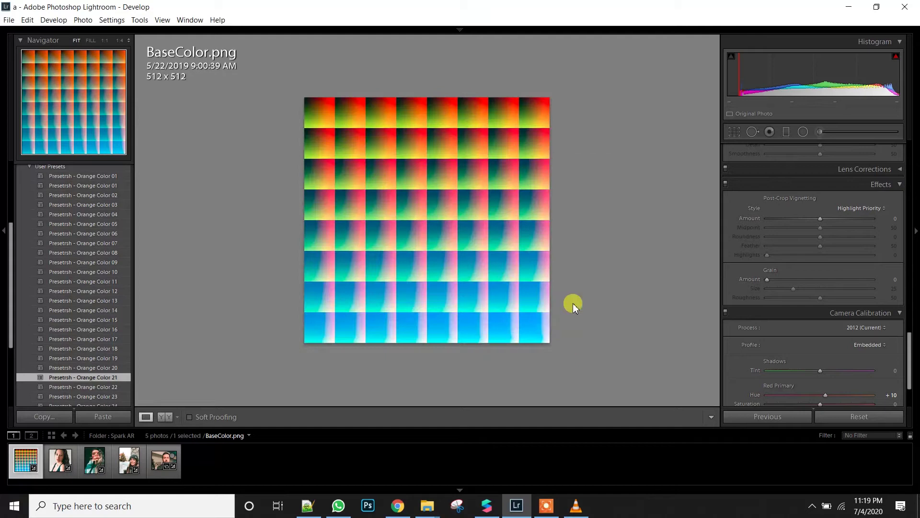
Switch to the Spark folder in File Explorer, show large thumbnails and rename the exported BaseColor.jpg as Effect 2.jpg.
{"action": "mouse_move", "coordinate": [428, 505]}
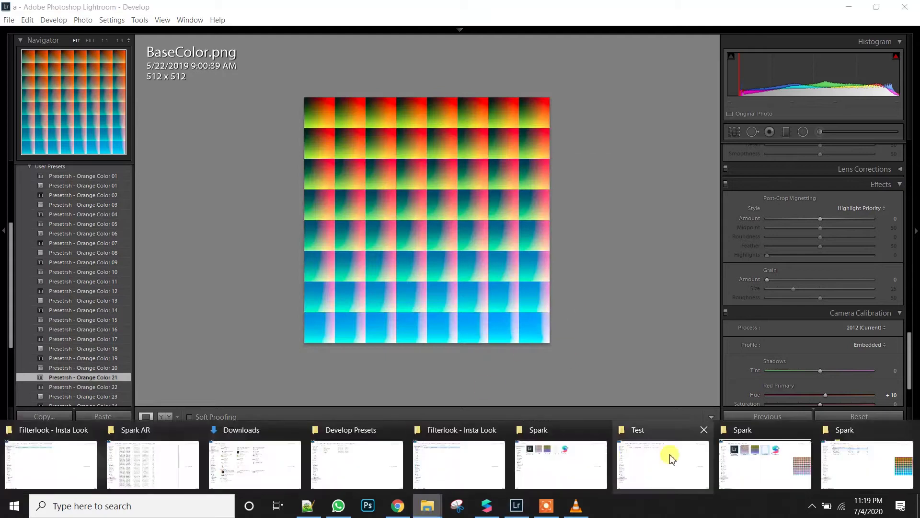
{"action": "left_click", "coordinate": [845, 472]}
{"action": "left_click", "coordinate": [266, 281]}
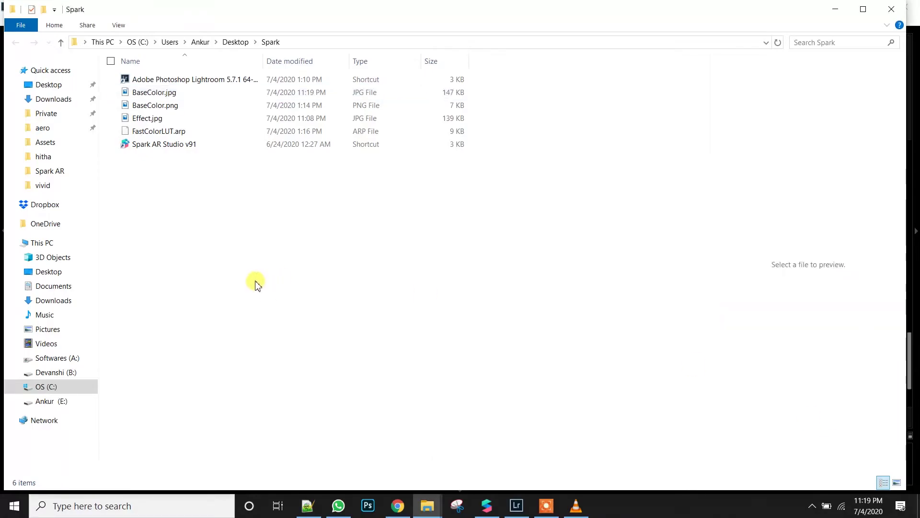
{"action": "scroll", "coordinate": [255, 282], "scroll_direction": "up", "scroll_amount": 4, "text": "ctrl"}
{"action": "left_click", "coordinate": [236, 122]}
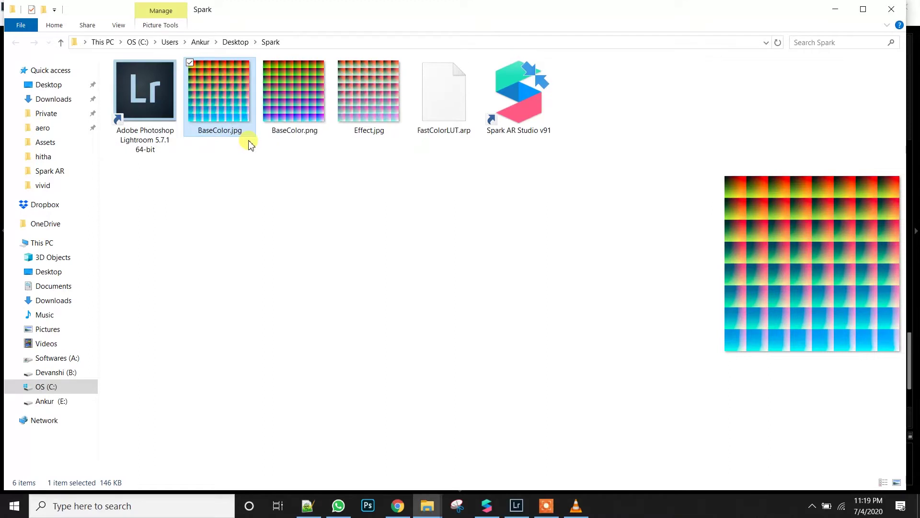
{"action": "key", "text": "F2"}
{"action": "type", "text": "Eff"}
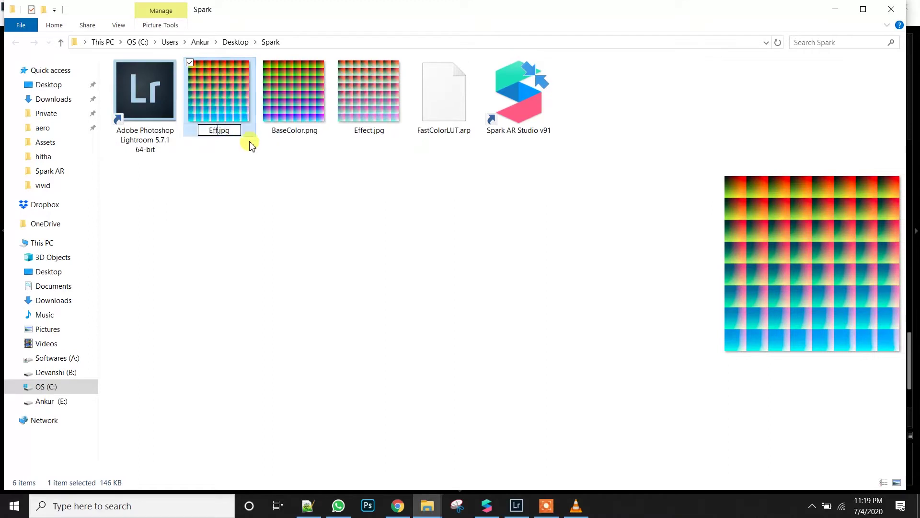
{"action": "type", "text": "ect 2"}
{"action": "key", "text": "Return"}
{"action": "left_click", "coordinate": [253, 154]}
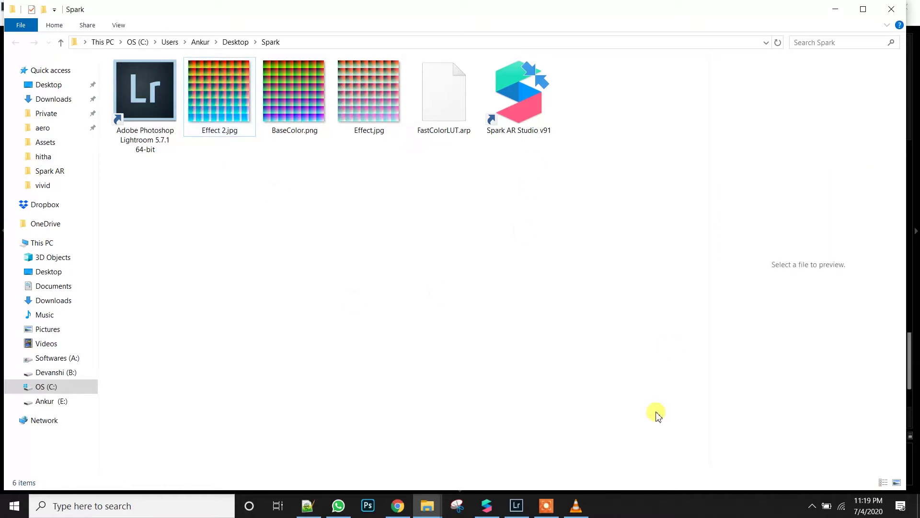
Import Effect 2.jpg from the Spark folder into the Spark AR Studio assets and connect its texture patch to the FastColorLUT patch's LUT input.
{"action": "mouse_move", "coordinate": [523, 514]}
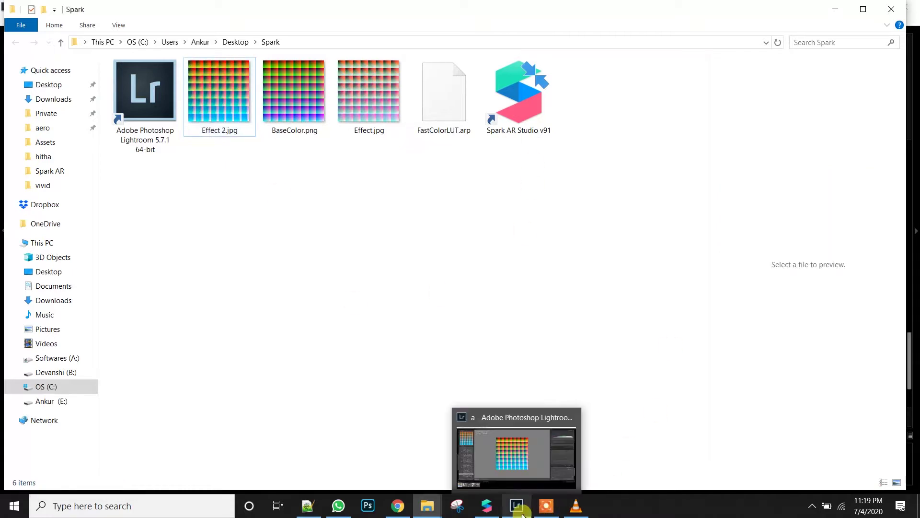
{"action": "left_click", "coordinate": [489, 509]}
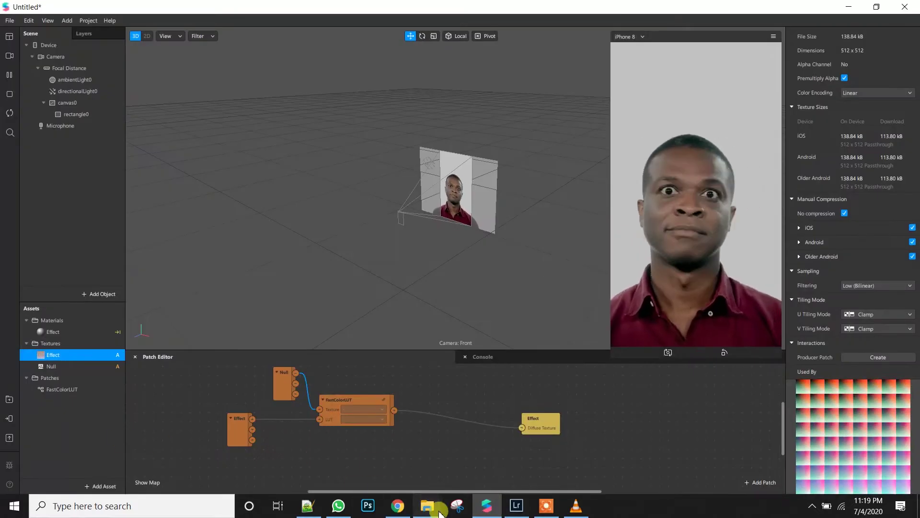
{"action": "mouse_move", "coordinate": [439, 512]}
{"action": "left_click", "coordinate": [877, 455]}
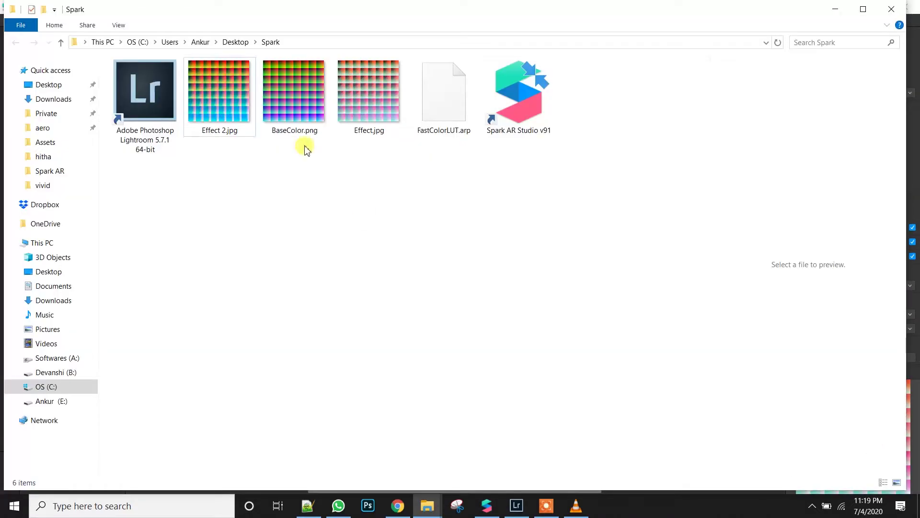
{"action": "left_click_drag", "start_coordinate": [206, 113], "coordinate": [79, 416]}
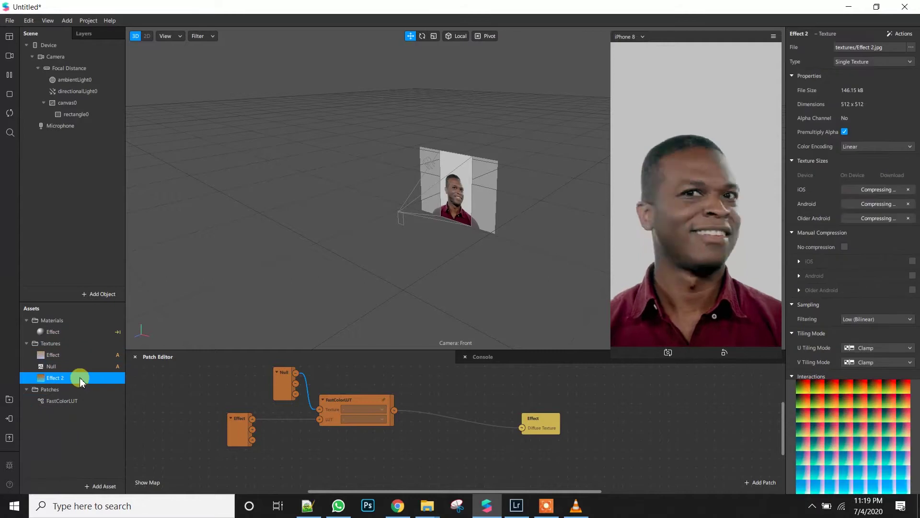
{"action": "left_click_drag", "start_coordinate": [80, 382], "coordinate": [318, 420]}
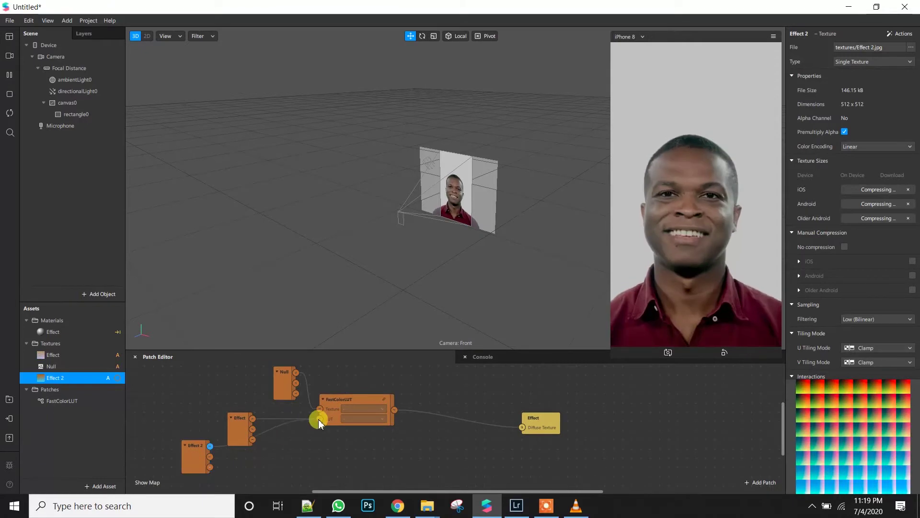
Preview the filter on several simulation videos, ending on the red-haired woman, and move the unused Effect patch away from the connections.
{"action": "left_click", "coordinate": [9, 55]}
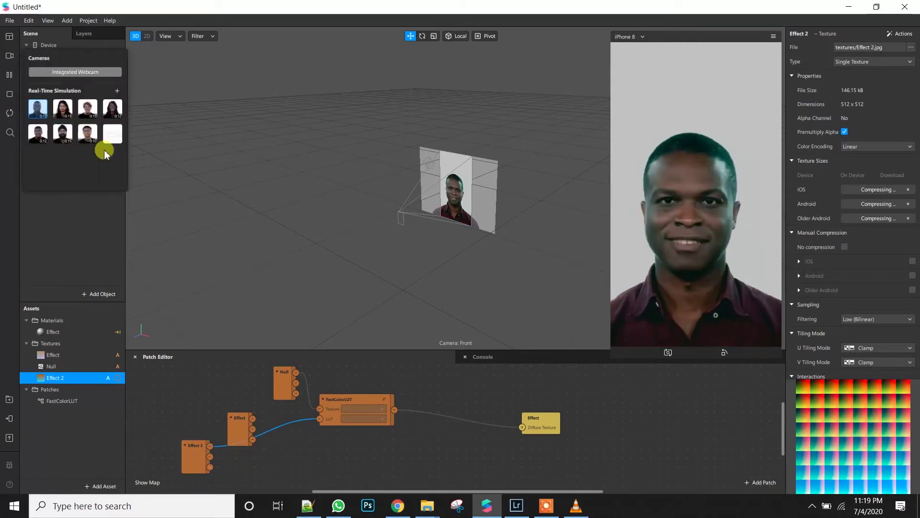
{"action": "left_click", "coordinate": [62, 133]}
{"action": "left_click", "coordinate": [87, 134]}
{"action": "left_click", "coordinate": [112, 112]}
{"action": "left_click", "coordinate": [87, 112]}
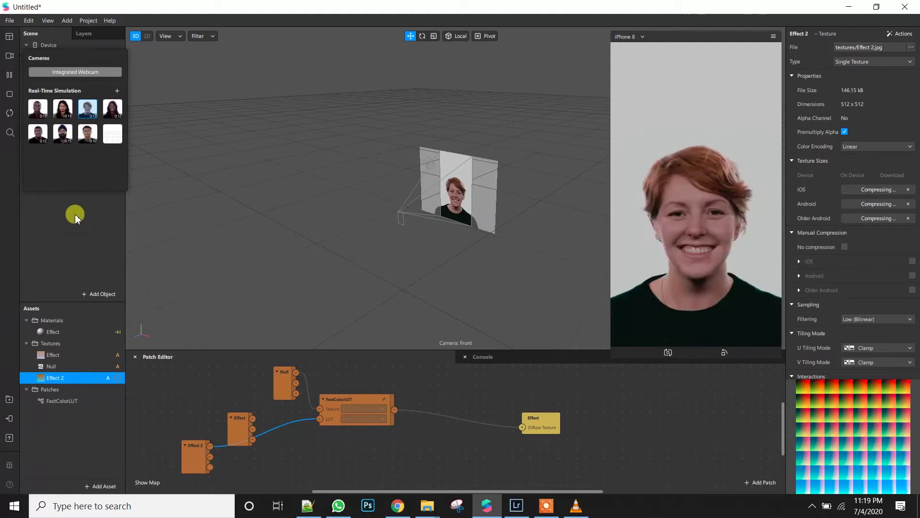
{"action": "left_click", "coordinate": [78, 413]}
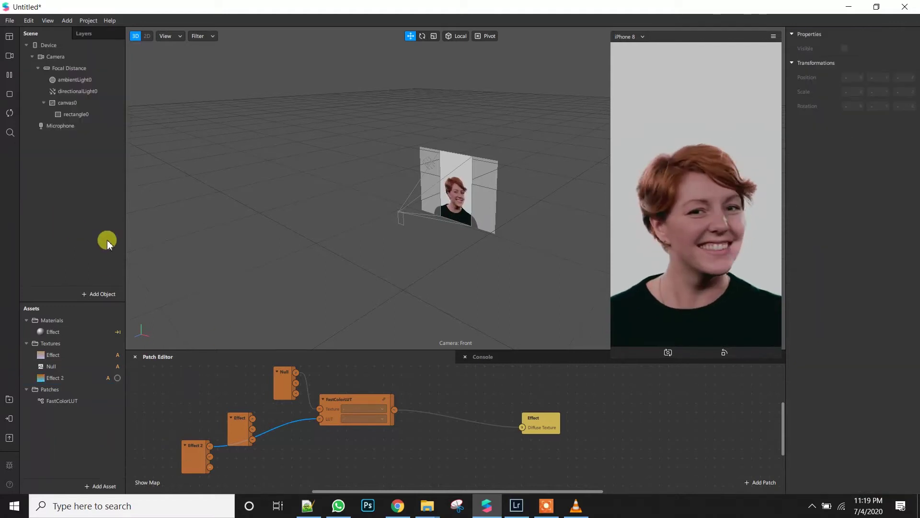
{"action": "left_click_drag", "start_coordinate": [242, 423], "coordinate": [213, 395]}
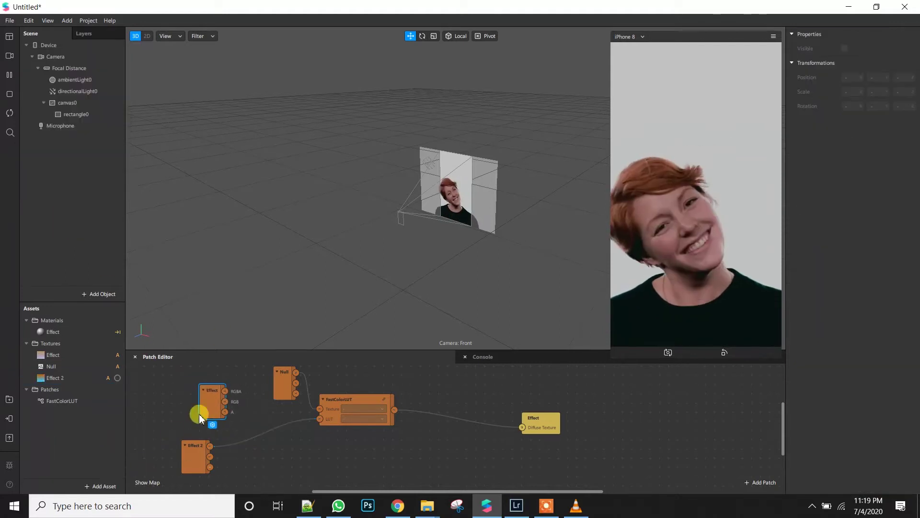
Upload the project to Spark AR Hub with the Publish new effect option.
{"action": "left_click", "coordinate": [10, 418]}
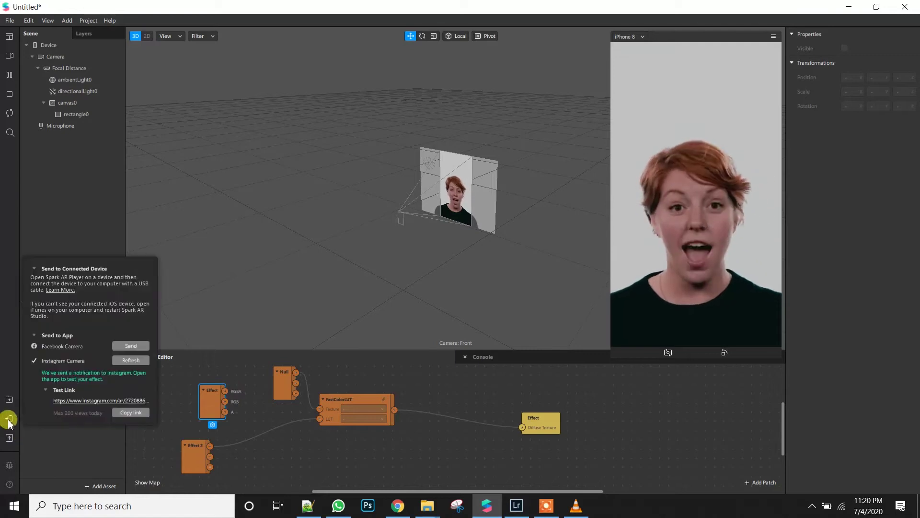
{"action": "left_click", "coordinate": [28, 449]}
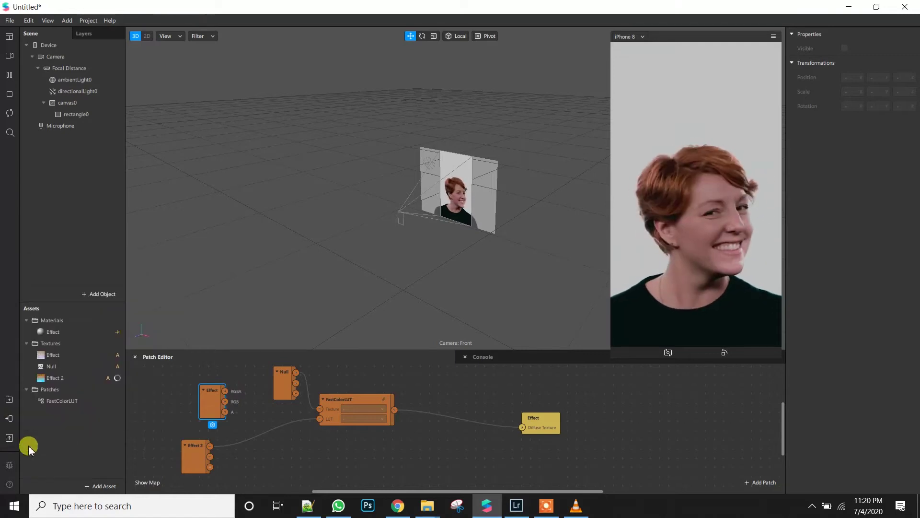
{"action": "left_click", "coordinate": [9, 436]}
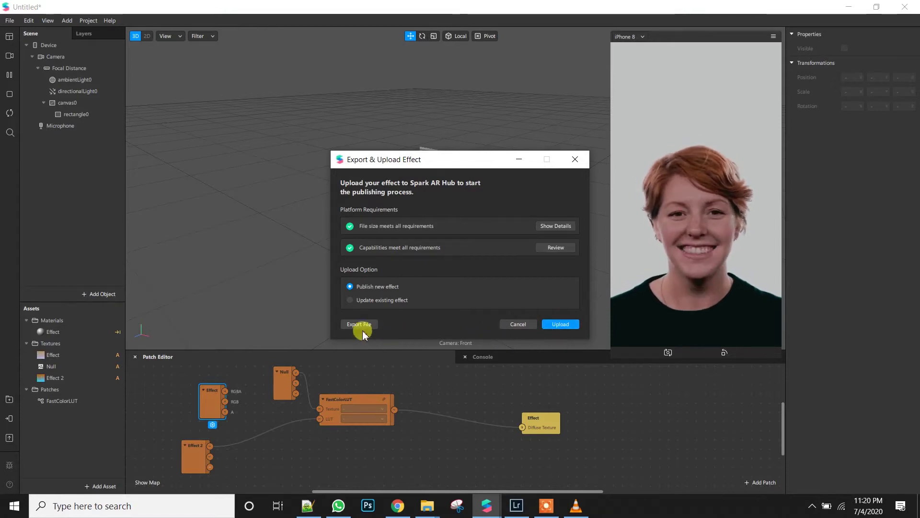
{"action": "left_click", "coordinate": [556, 325]}
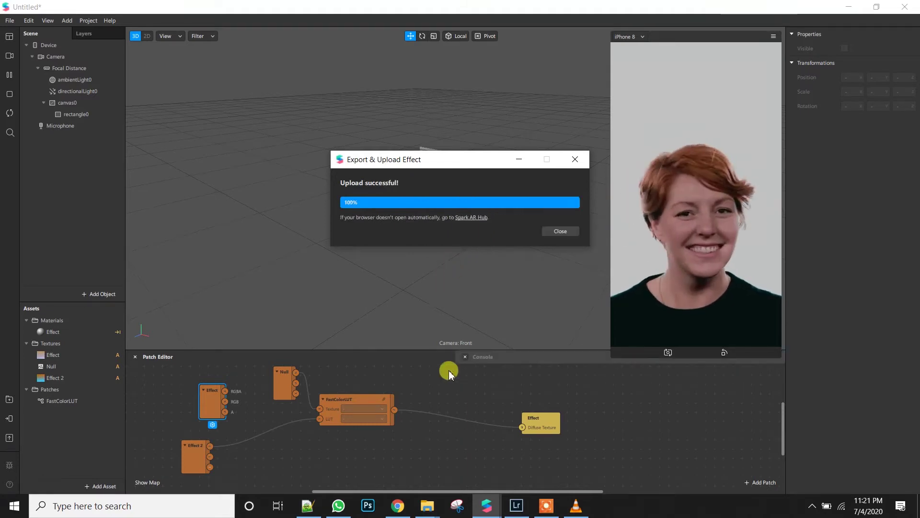
Switch to Spark AR Hub in Chrome and start publishing an effect with the name "Your effect name".
{"action": "left_click", "coordinate": [405, 506]}
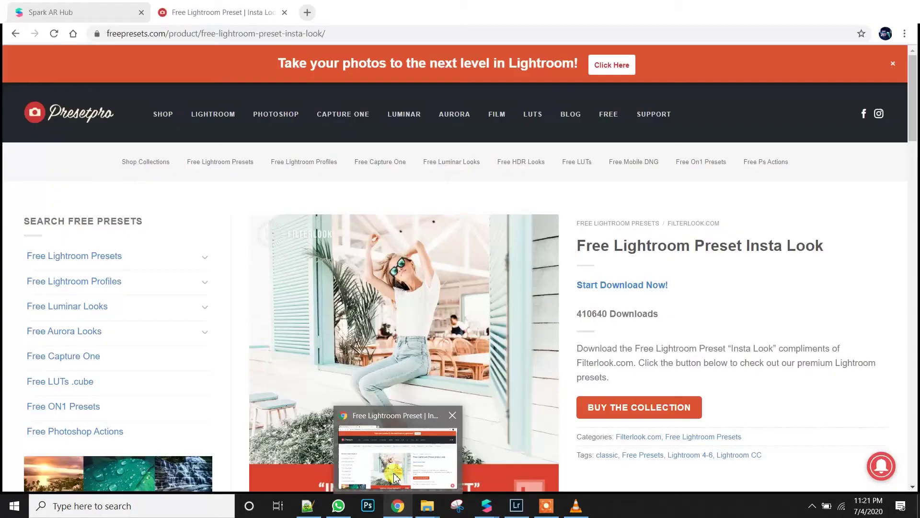
{"action": "left_click", "coordinate": [42, 20]}
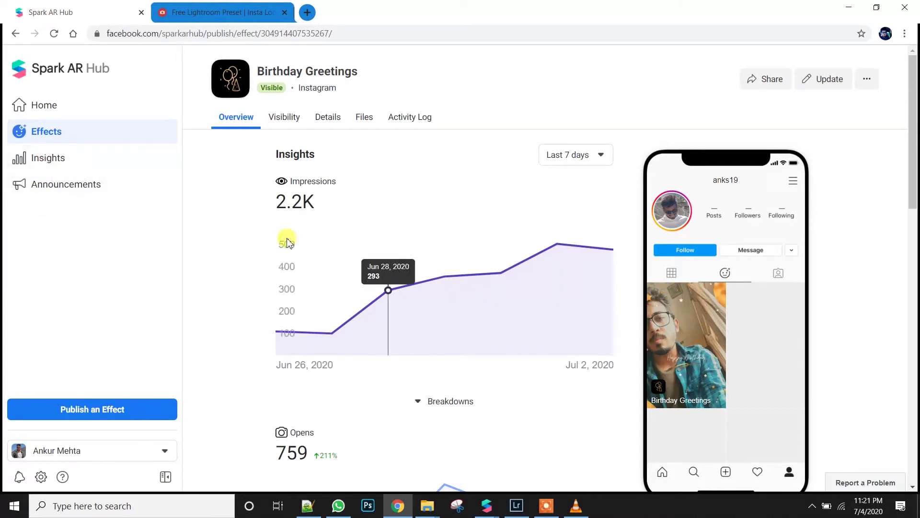
{"action": "left_click", "coordinate": [38, 106]}
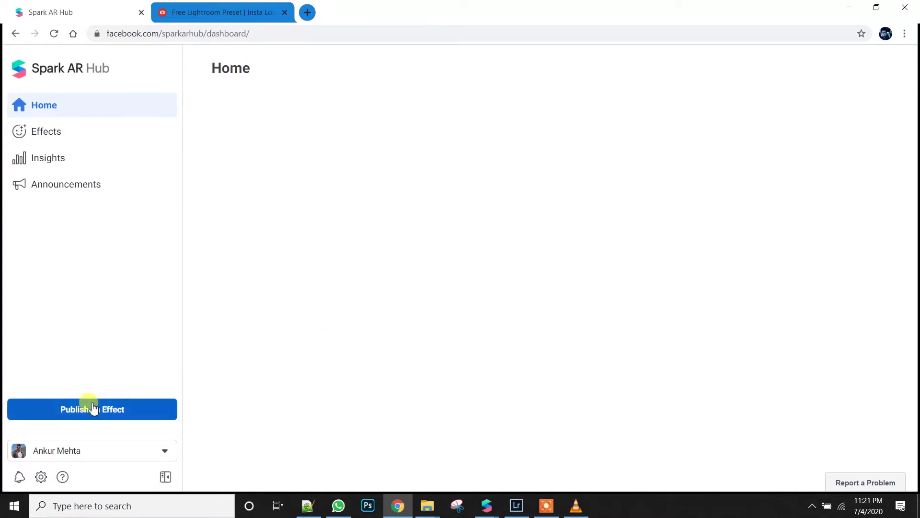
{"action": "left_click", "coordinate": [93, 412]}
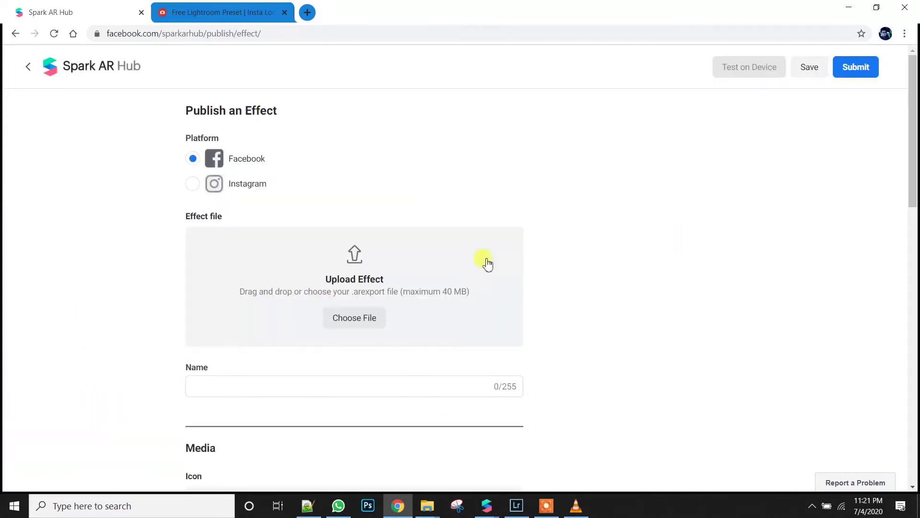
{"action": "scroll", "coordinate": [369, 321], "scroll_direction": "down", "scroll_amount": 3}
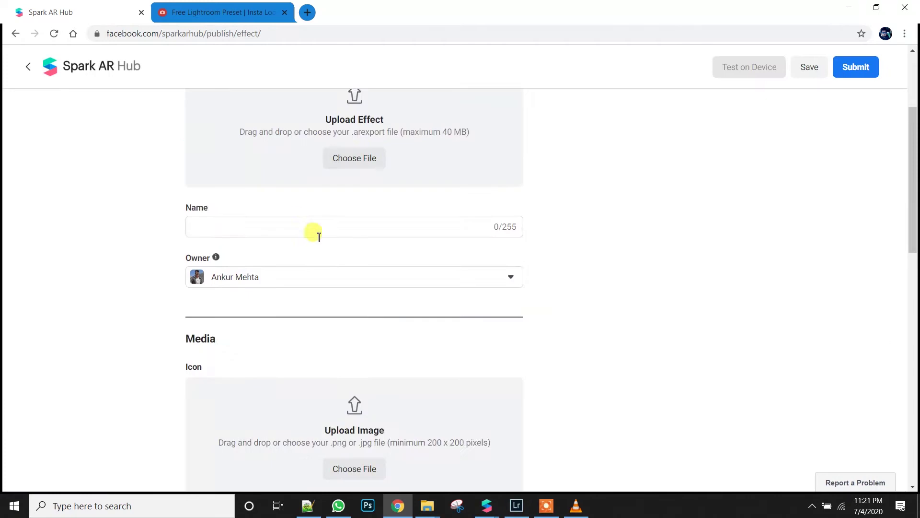
{"action": "left_click", "coordinate": [333, 229]}
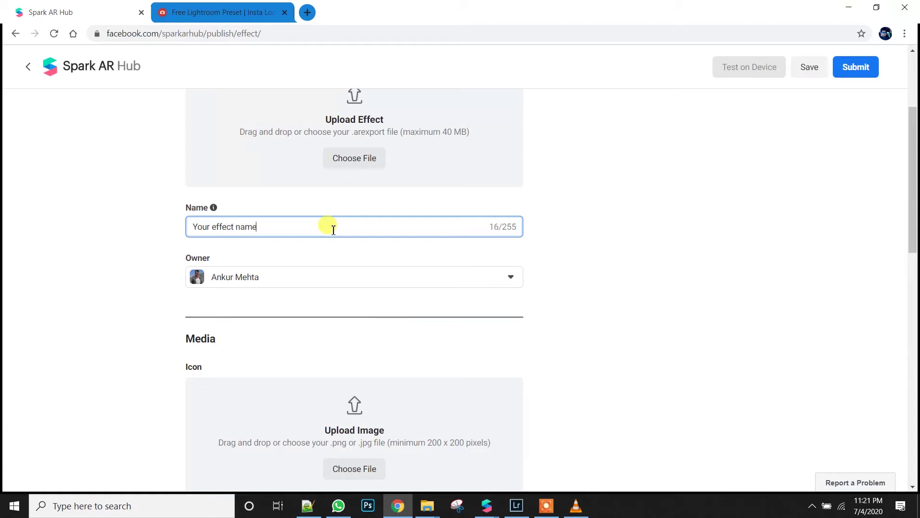
Try "Basic Color Filter for everyday use." as the instructions for the reviewer, and clear the text again.
{"action": "scroll", "coordinate": [286, 261], "scroll_direction": "down", "scroll_amount": 3}
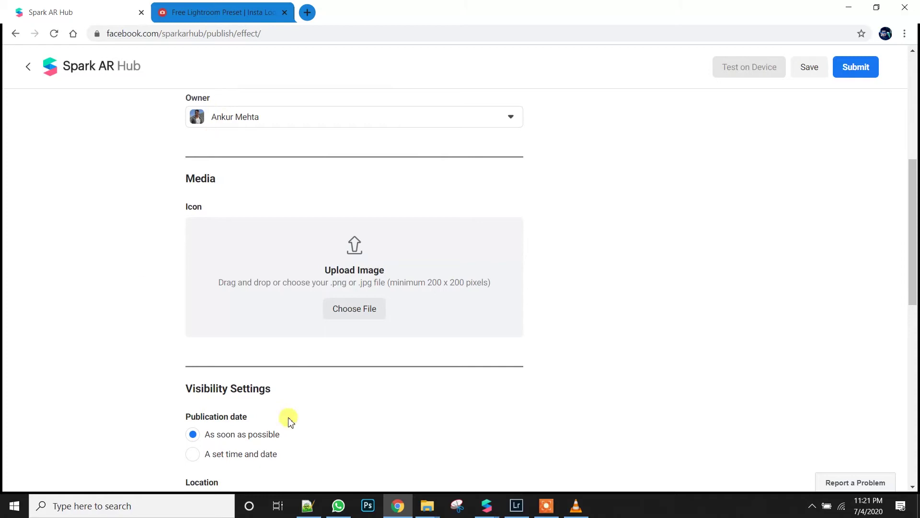
{"action": "scroll", "coordinate": [236, 226], "scroll_direction": "down", "scroll_amount": 3}
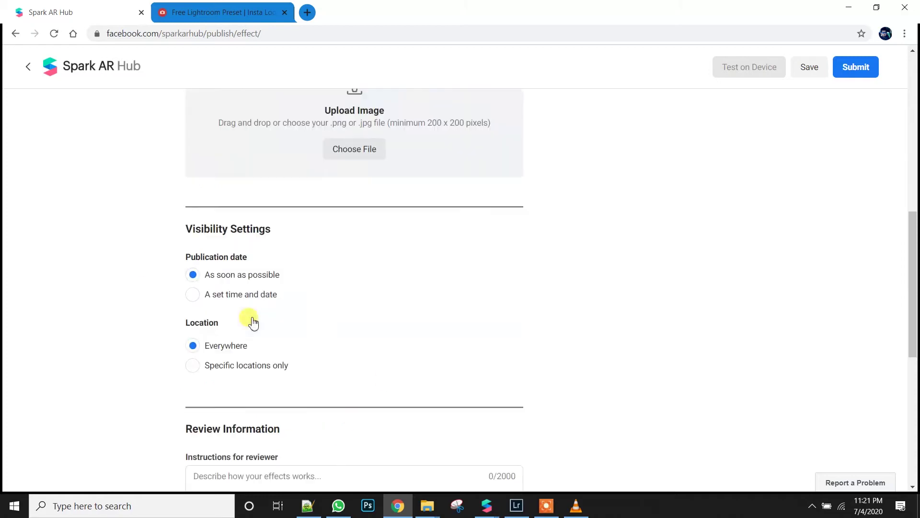
{"action": "scroll", "coordinate": [215, 347], "scroll_direction": "down", "scroll_amount": 3}
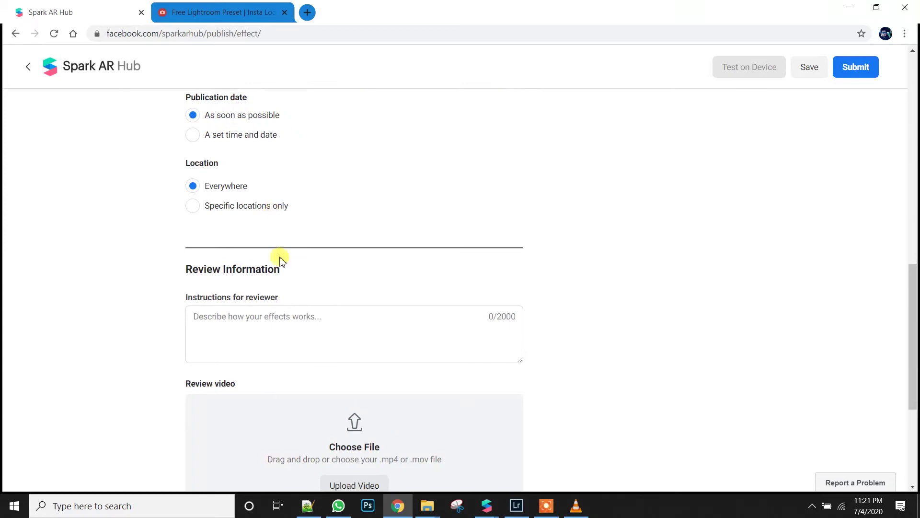
{"action": "scroll", "coordinate": [278, 259], "scroll_direction": "down", "scroll_amount": 3}
{"action": "left_click", "coordinate": [241, 174]}
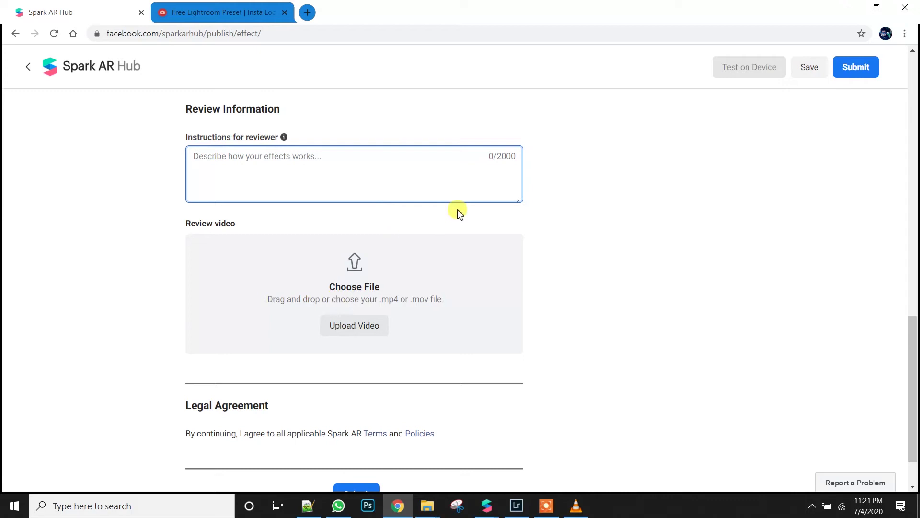
{"action": "type", "text": "Basic Color Filter for everyday use."}
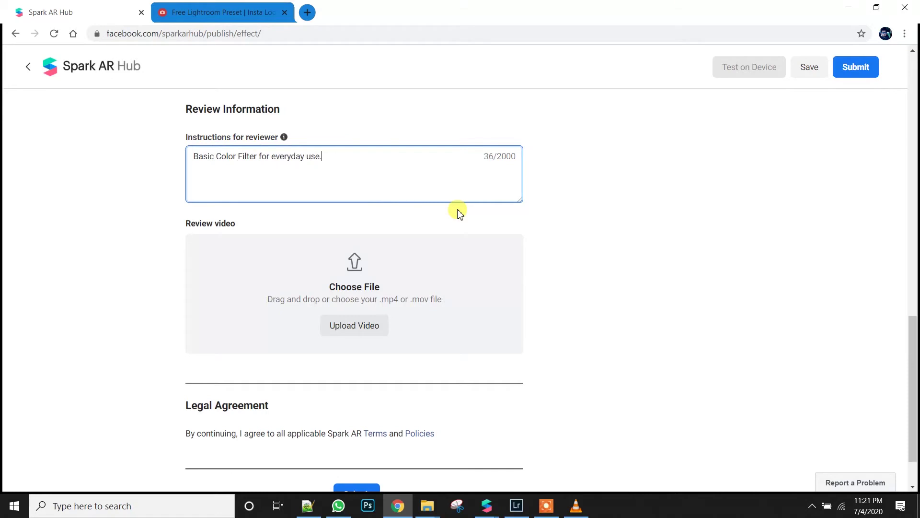
{"action": "key", "text": "ctrl+a"}
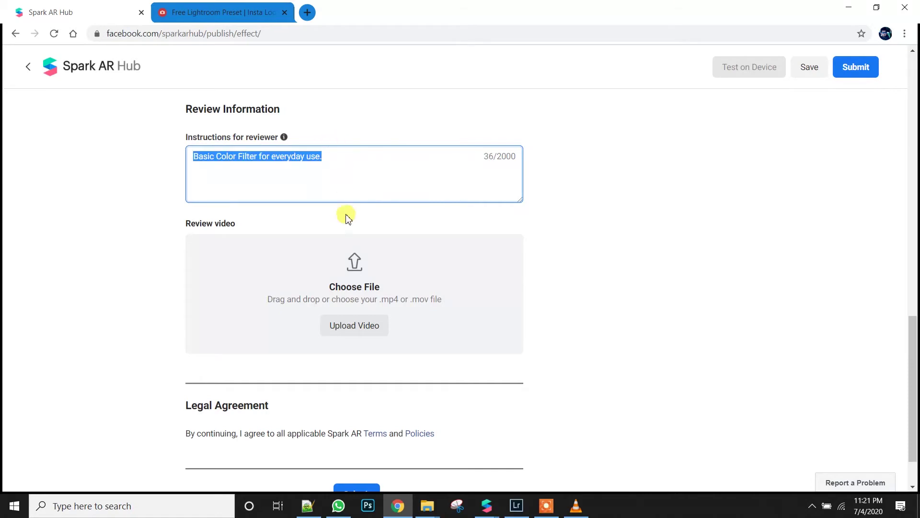
{"action": "key", "text": "BackSpace"}
{"action": "scroll", "coordinate": [294, 246], "scroll_direction": "up", "scroll_amount": 2}
{"action": "scroll", "coordinate": [391, 420], "scroll_direction": "down", "scroll_amount": 3}
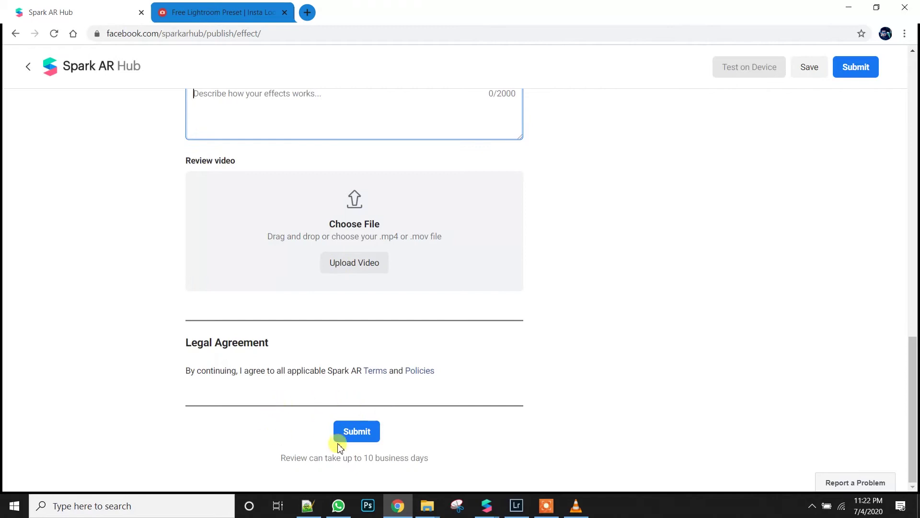
Select Facebook as the effect's platform, and leave the publishing form for the Spark AR Hub home page.
{"action": "left_click", "coordinate": [357, 430]}
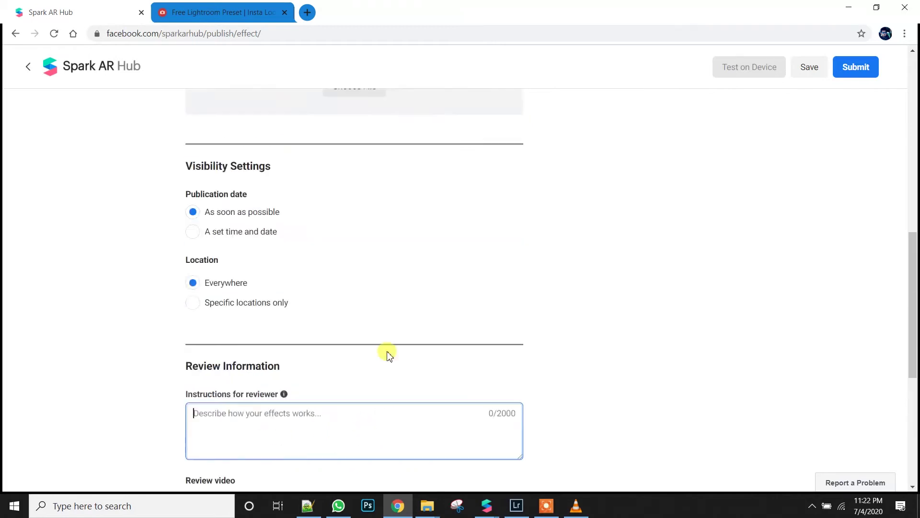
{"action": "left_click", "coordinate": [193, 158]}
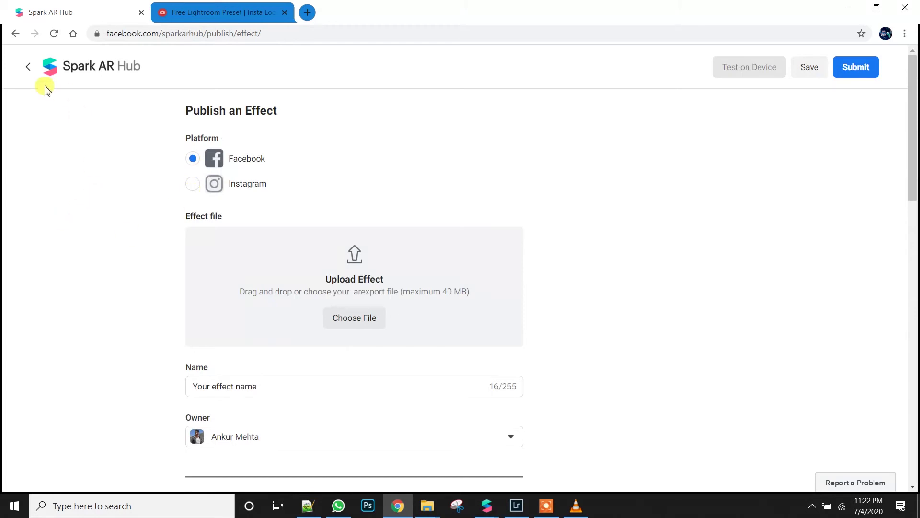
{"action": "left_click", "coordinate": [28, 66]}
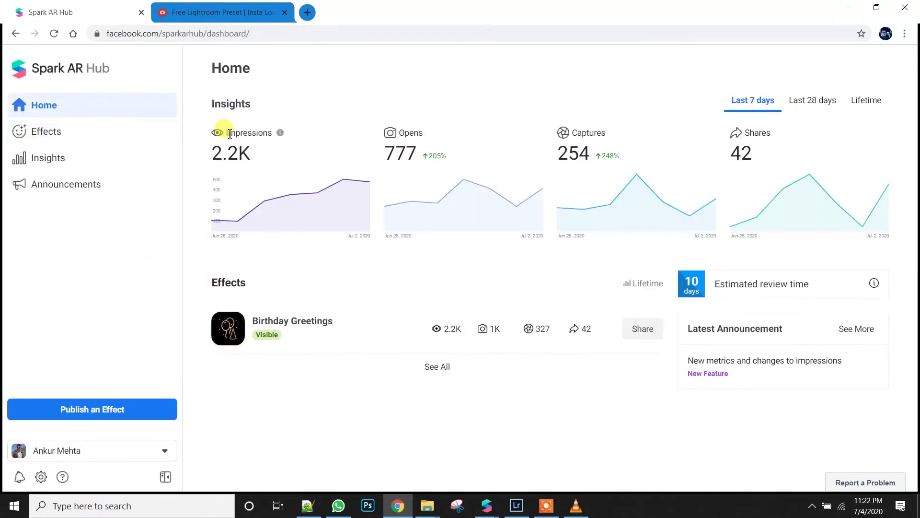
Open the published Birthday Greetings effect and examine its overview insights, from impressions and opens to saves and shares, and its profile preview.
{"action": "left_click", "coordinate": [286, 342]}
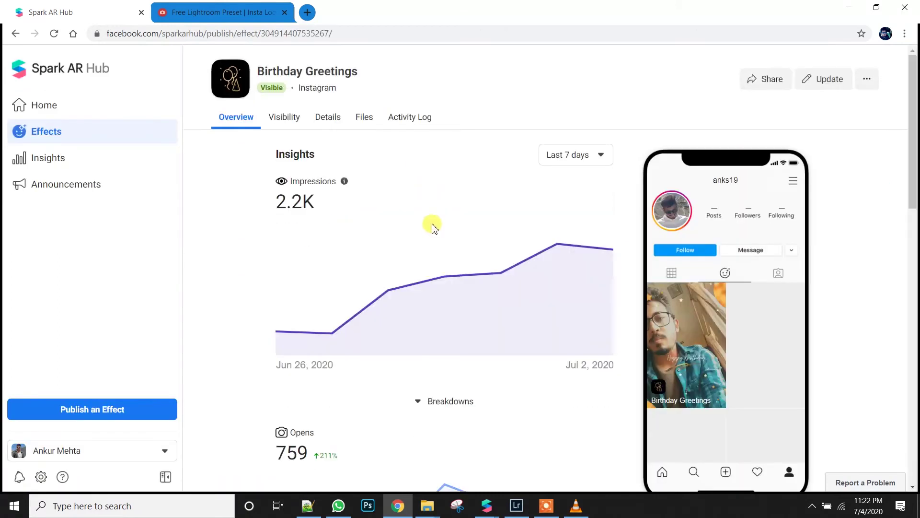
{"action": "scroll", "coordinate": [397, 326], "scroll_direction": "down", "scroll_amount": 1}
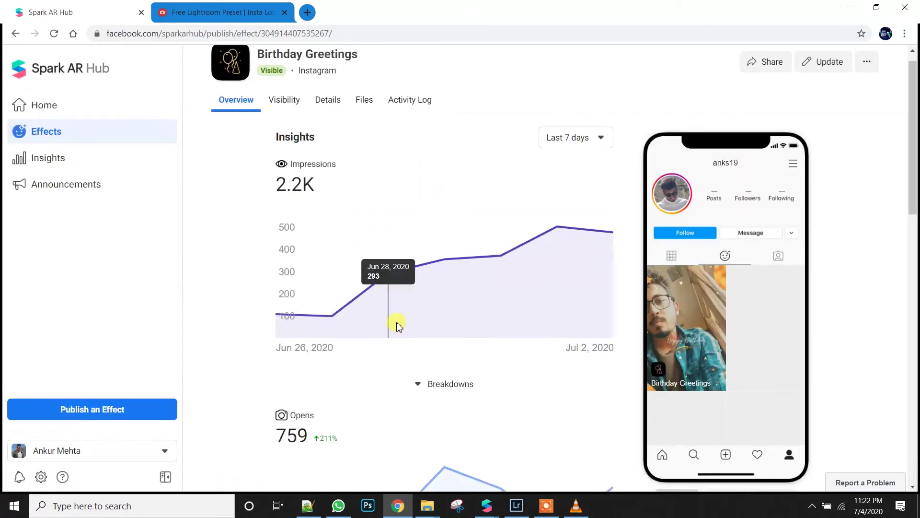
{"action": "scroll", "coordinate": [397, 326], "scroll_direction": "down", "scroll_amount": 3}
{"action": "scroll", "coordinate": [770, 269], "scroll_direction": "up", "scroll_amount": 4}
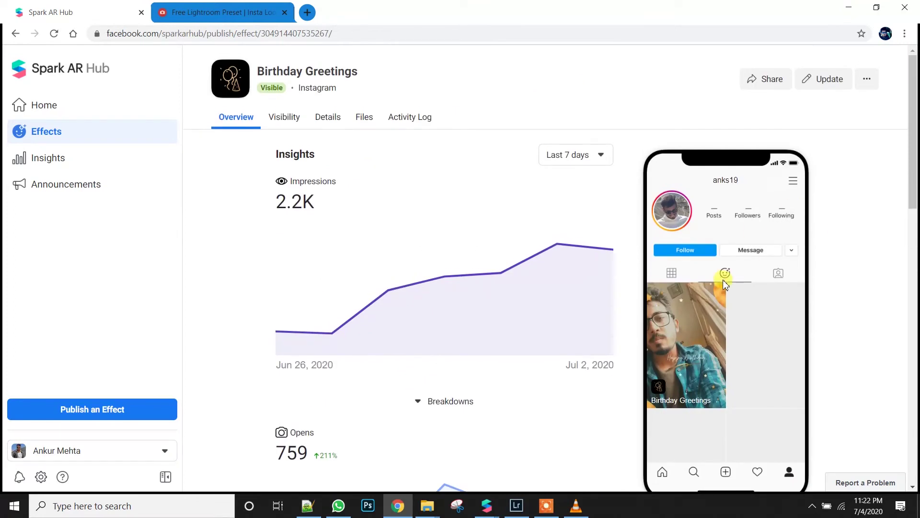
{"action": "scroll", "coordinate": [364, 314], "scroll_direction": "down", "scroll_amount": 3}
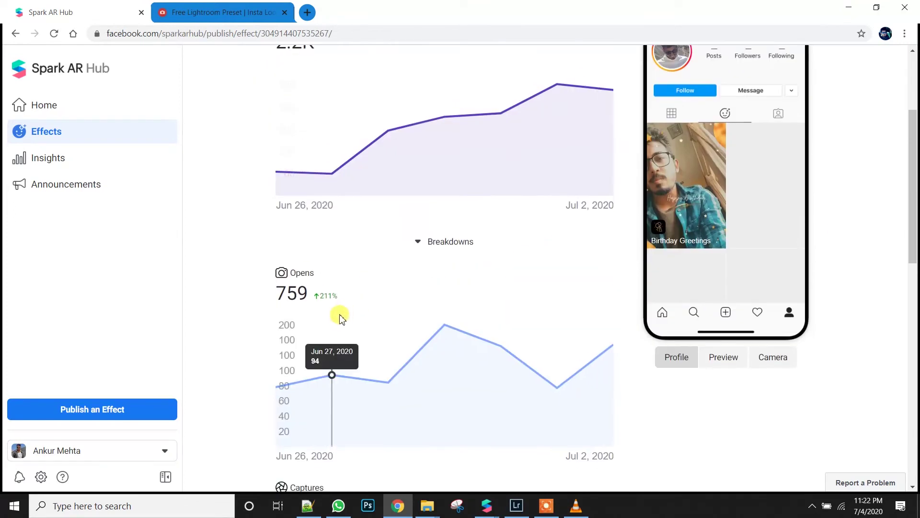
{"action": "mouse_move", "coordinate": [322, 273]}
{"action": "scroll", "coordinate": [777, 321], "scroll_direction": "down", "scroll_amount": 6}
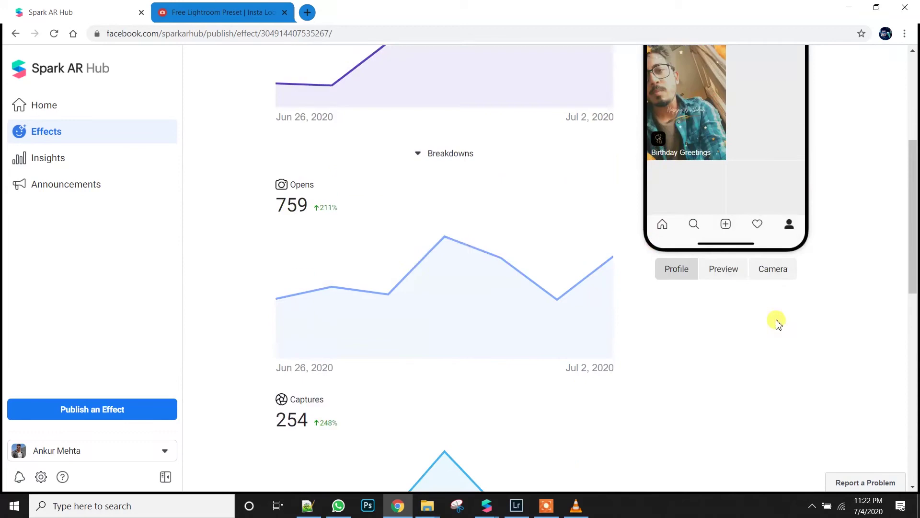
{"action": "scroll", "coordinate": [661, 277], "scroll_direction": "down", "scroll_amount": 6}
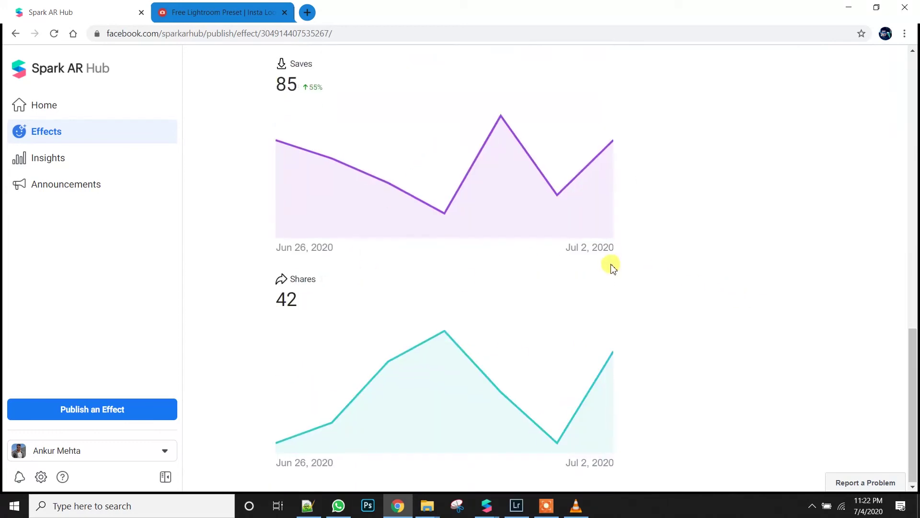
{"action": "scroll", "coordinate": [433, 301], "scroll_direction": "up", "scroll_amount": 10}
{"action": "scroll", "coordinate": [421, 301], "scroll_direction": "up", "scroll_amount": 7}
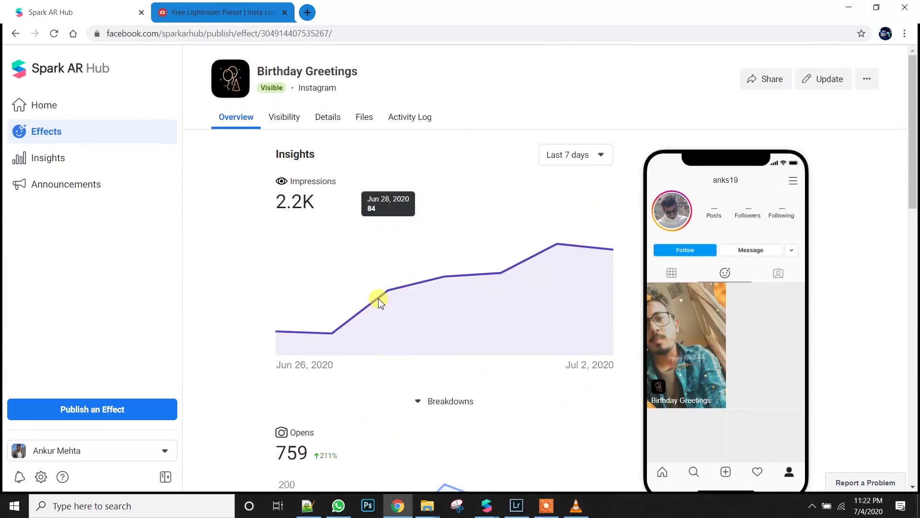